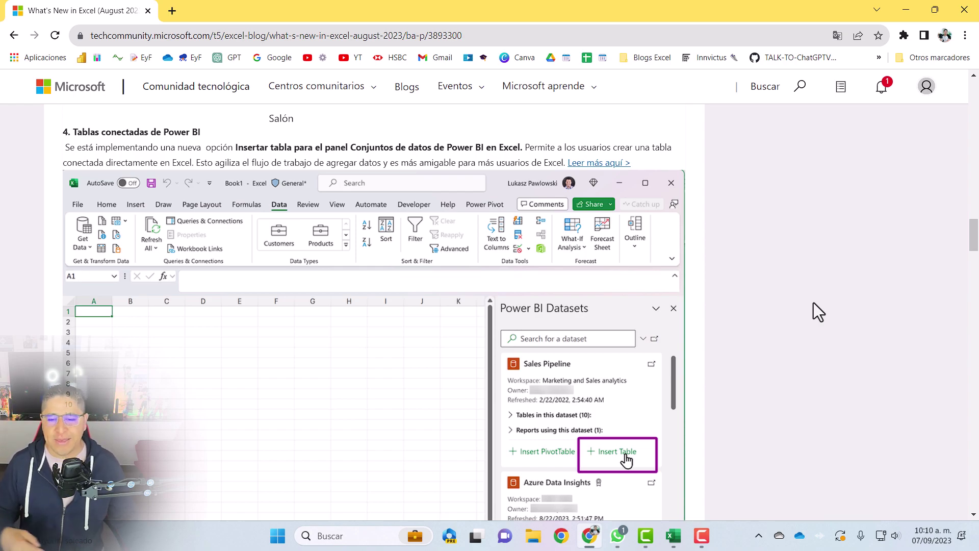
Scroll the Excel August 2023 blog post to section 4, Tablas conectadas de Power BI, and its screenshot.
scroll(489, 229, up, 3)
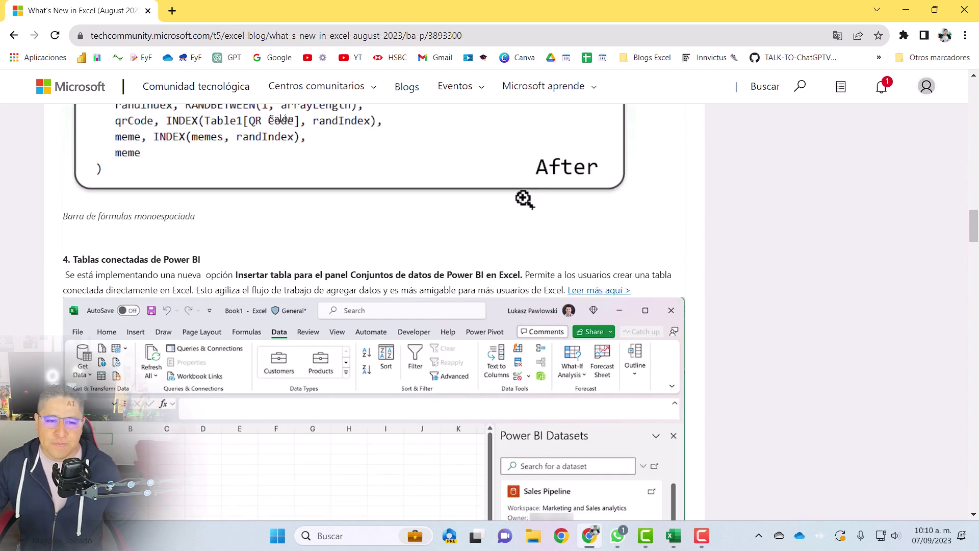
scroll(510, 214, down, 3)
scroll(507, 233, down, 3)
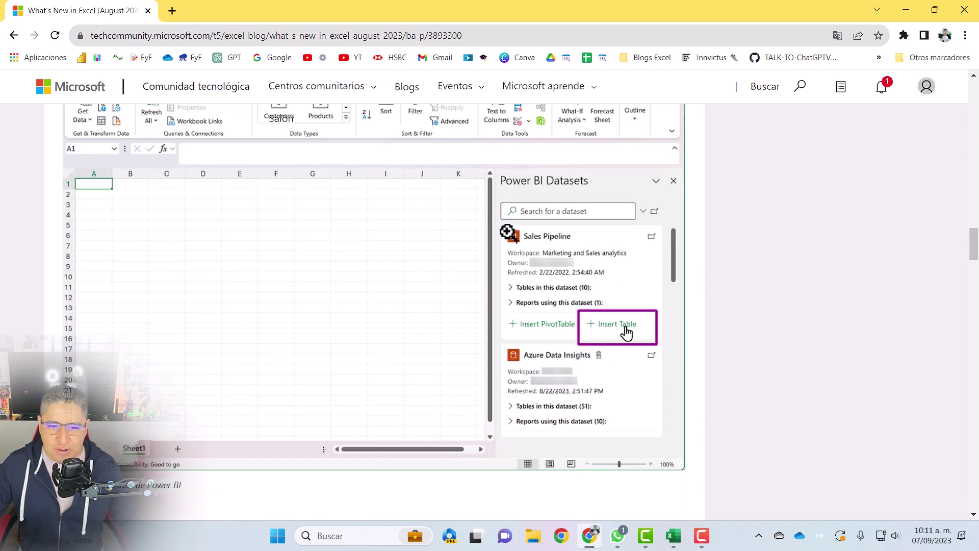
Minimize Chrome, return Libro1's active cell to A1, and show the Datos ribbon tab.
click(905, 10)
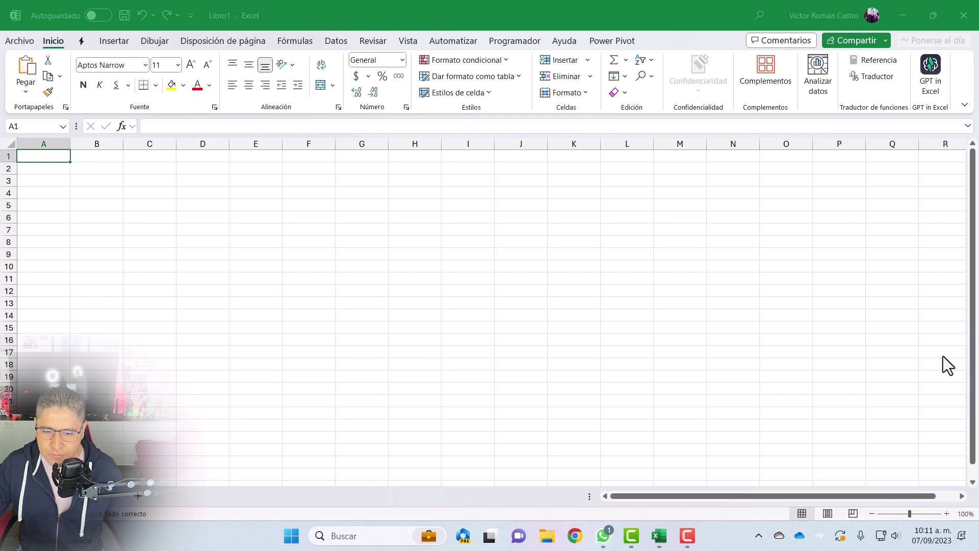
click(445, 253)
key(ctrl+Home)
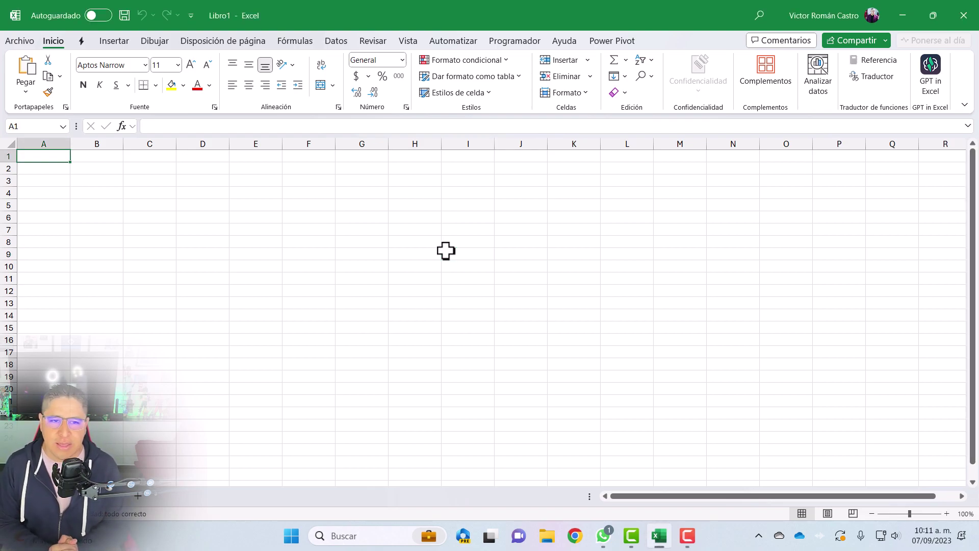
click(809, 6)
click(886, 7)
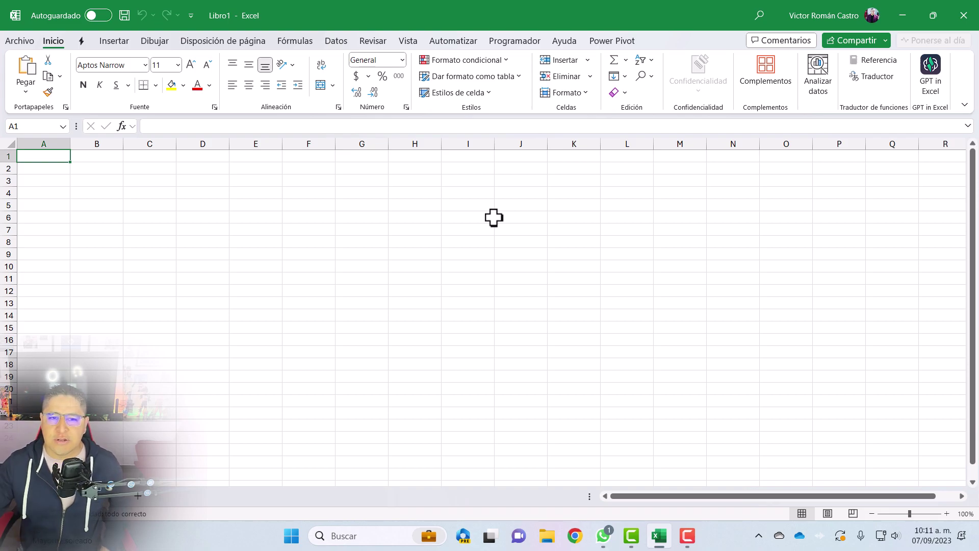
click(328, 47)
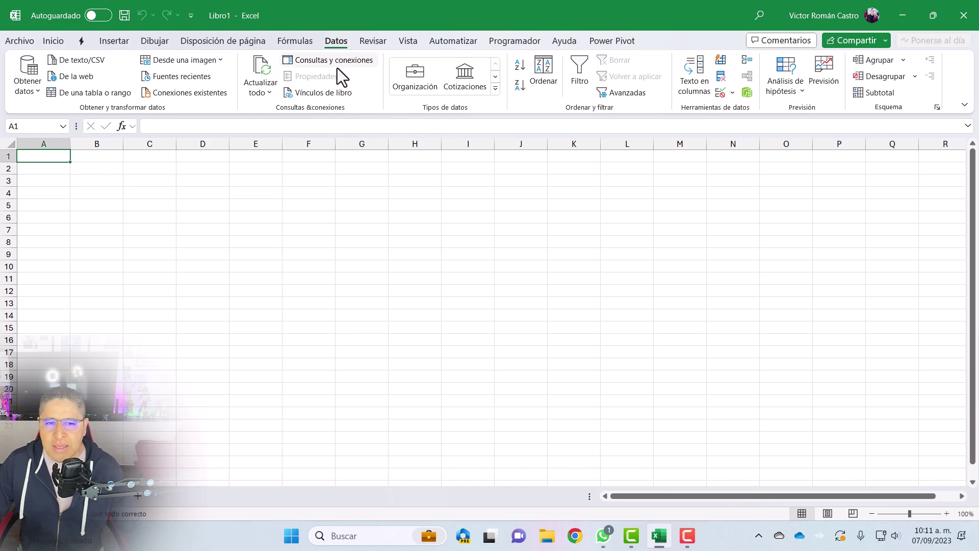
Open the Power BI datasets pane via Obtener datos > De Power Platform > De Power BI.
click(28, 95)
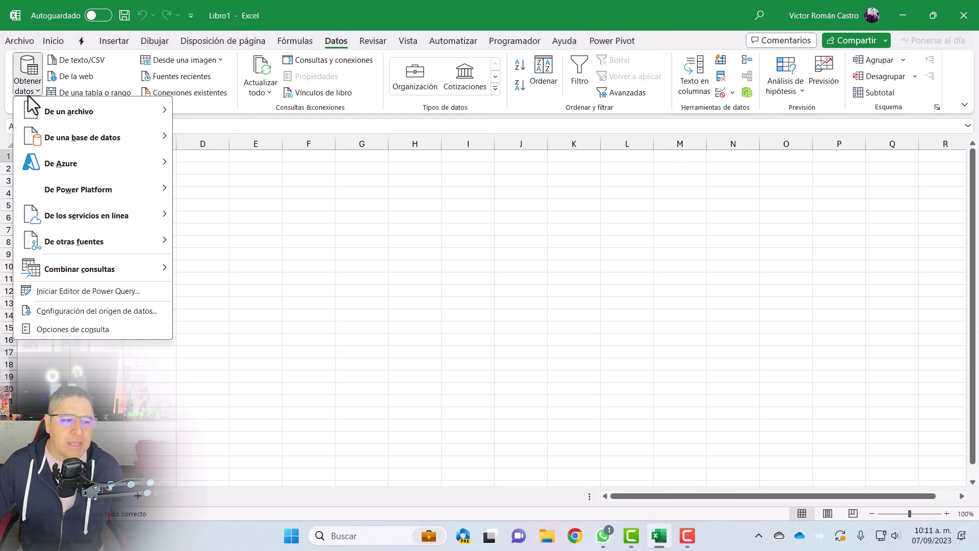
mouse_move(78, 188)
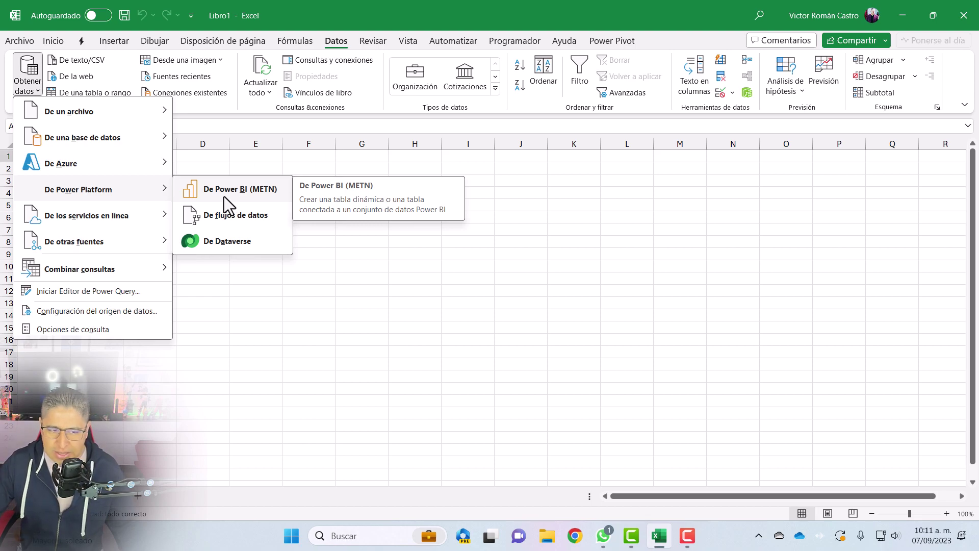
click(225, 197)
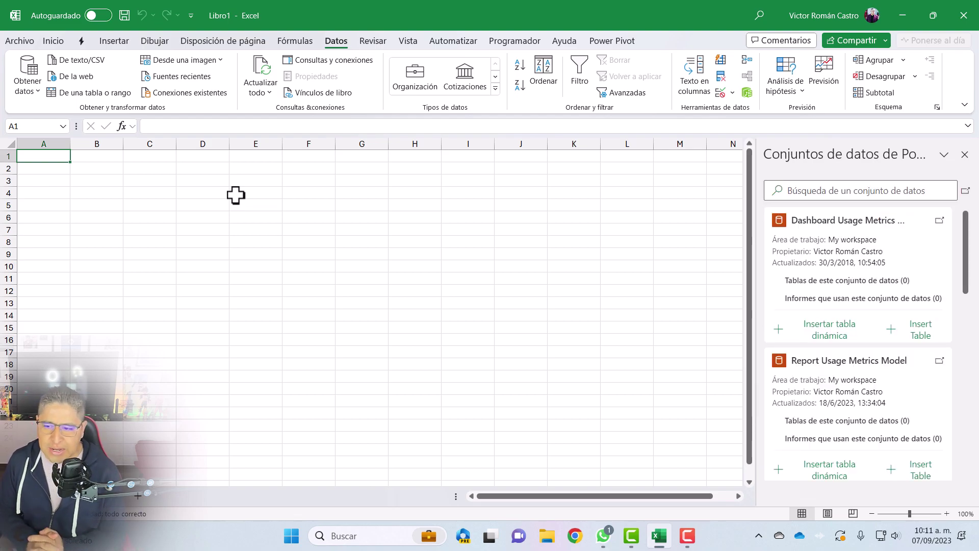
Scroll the Power BI datasets pane down to the Proyecto DAX and Tabla cards.
scroll(888, 250, down, 3)
scroll(881, 267, down, 2)
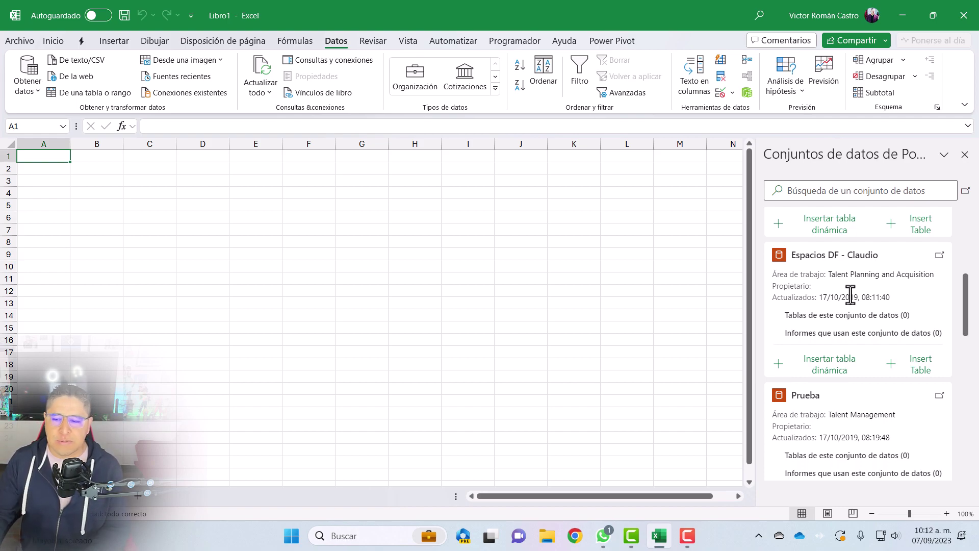
scroll(897, 276, down, 1)
scroll(894, 282, down, 4)
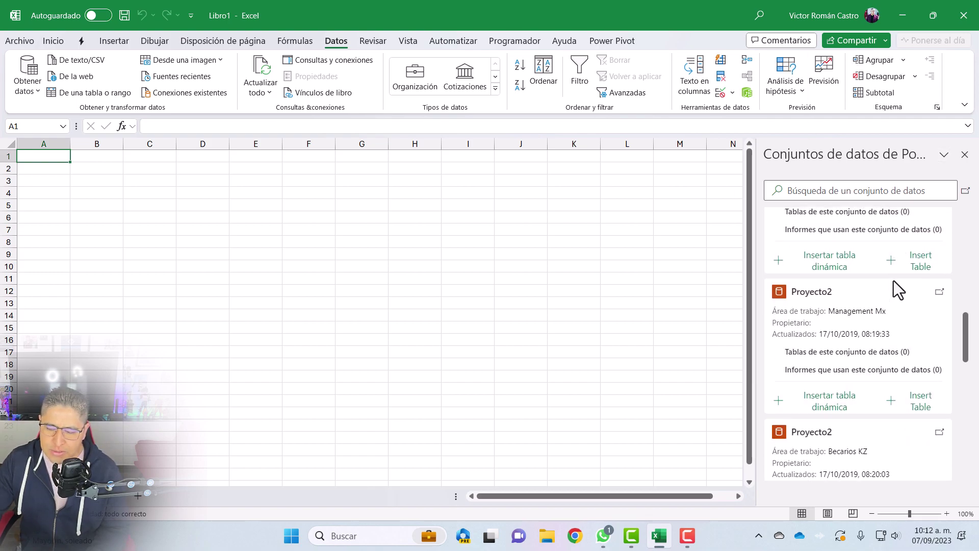
scroll(893, 280, down, 2)
scroll(893, 280, down, 4)
scroll(893, 281, down, 2)
scroll(893, 281, down, 3)
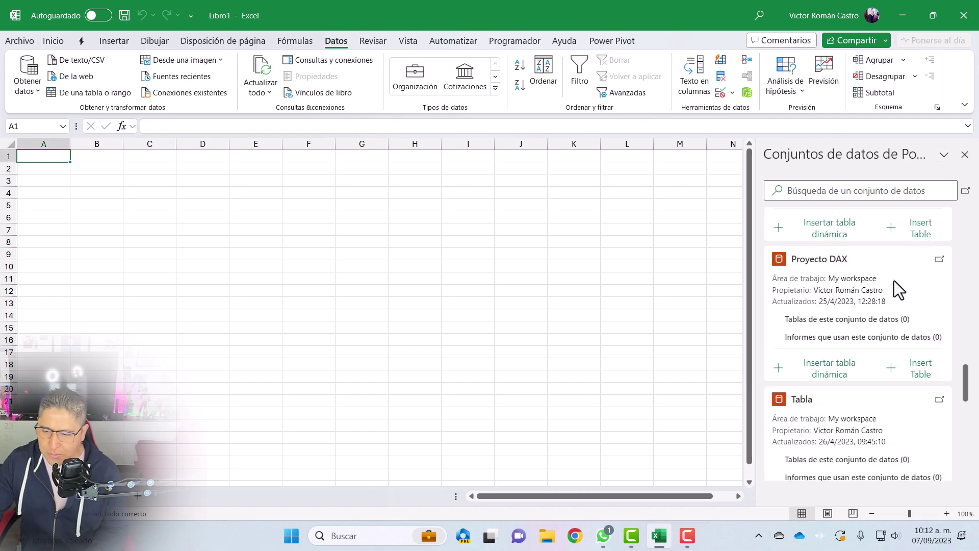
scroll(893, 281, down, 1)
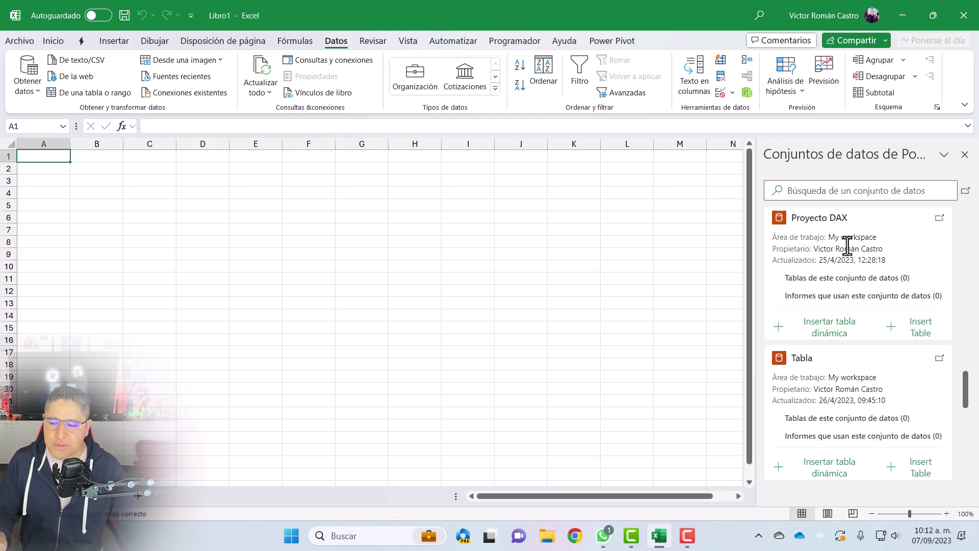
Insert a Proyecto DAX pivot table, widen its field list, and collapse all seven table groups.
click(819, 334)
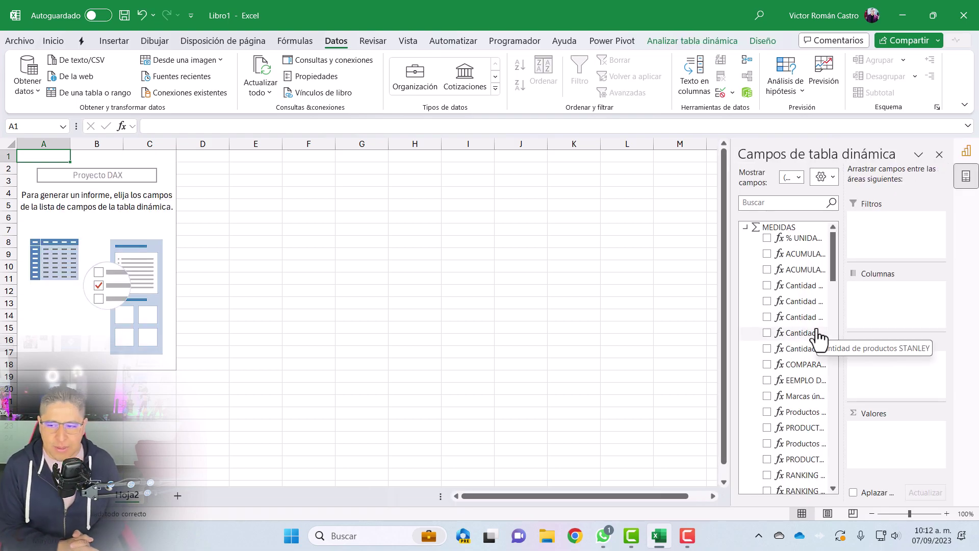
drag(729, 312, 676, 301)
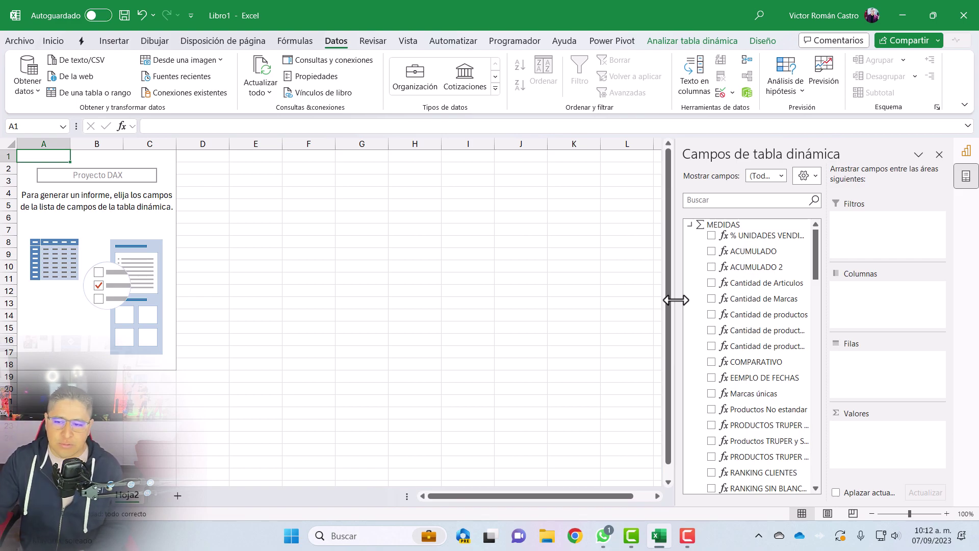
click(689, 224)
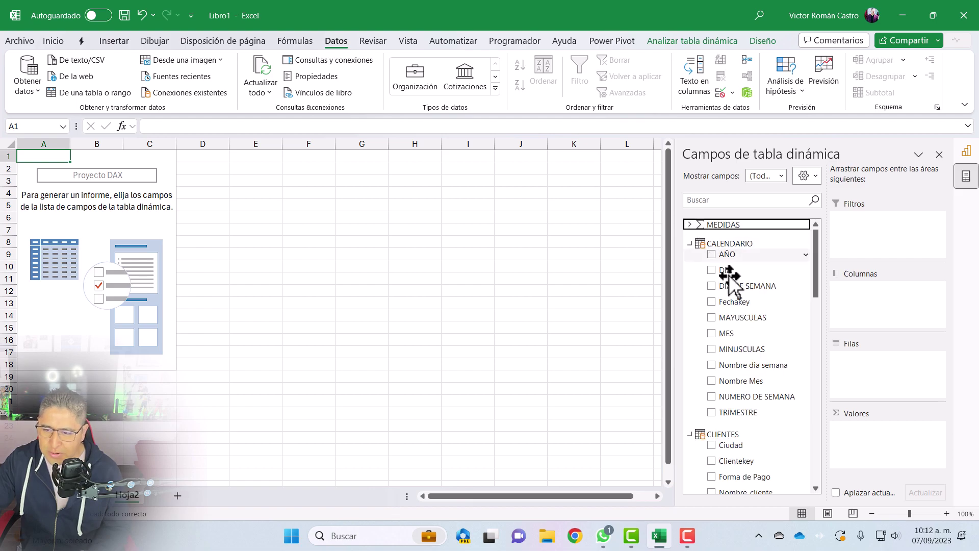
click(687, 243)
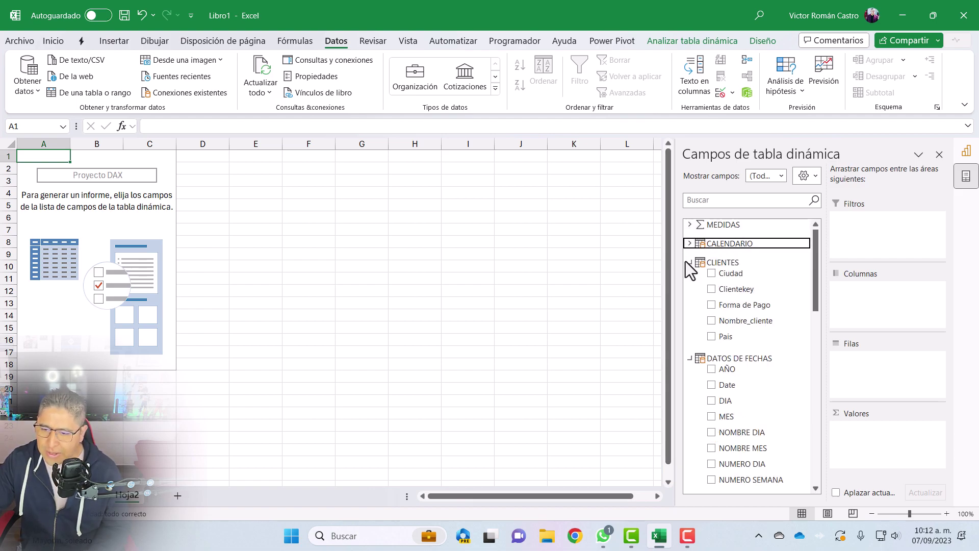
click(690, 262)
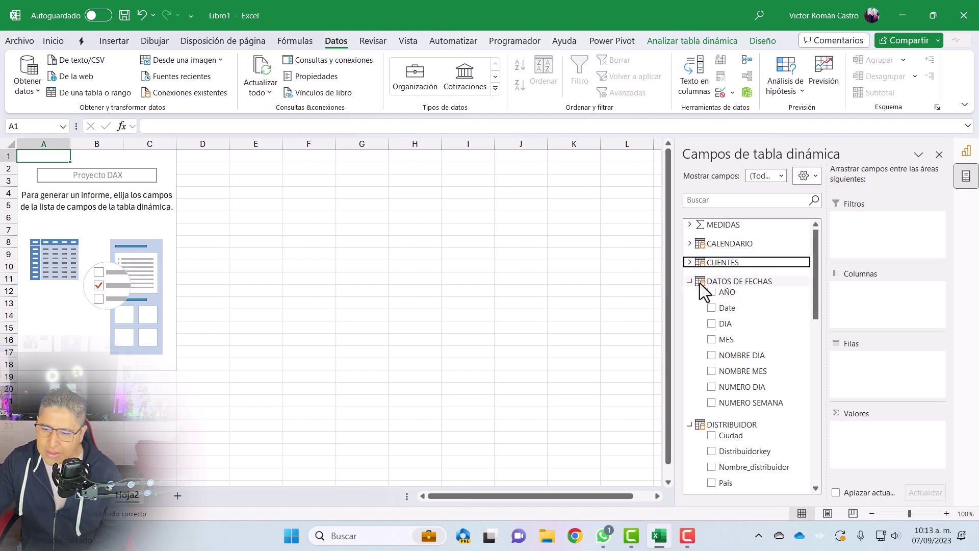
click(694, 281)
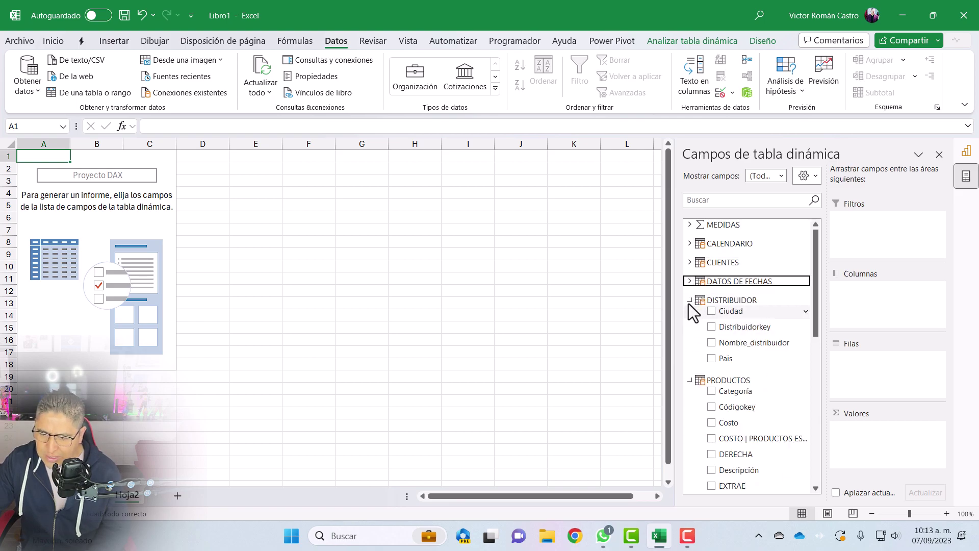
click(689, 302)
click(690, 318)
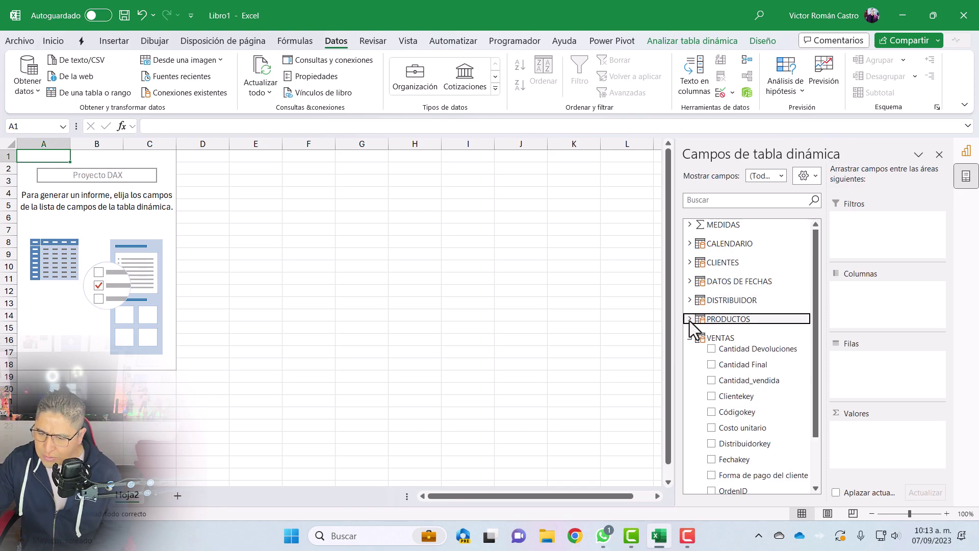
click(690, 337)
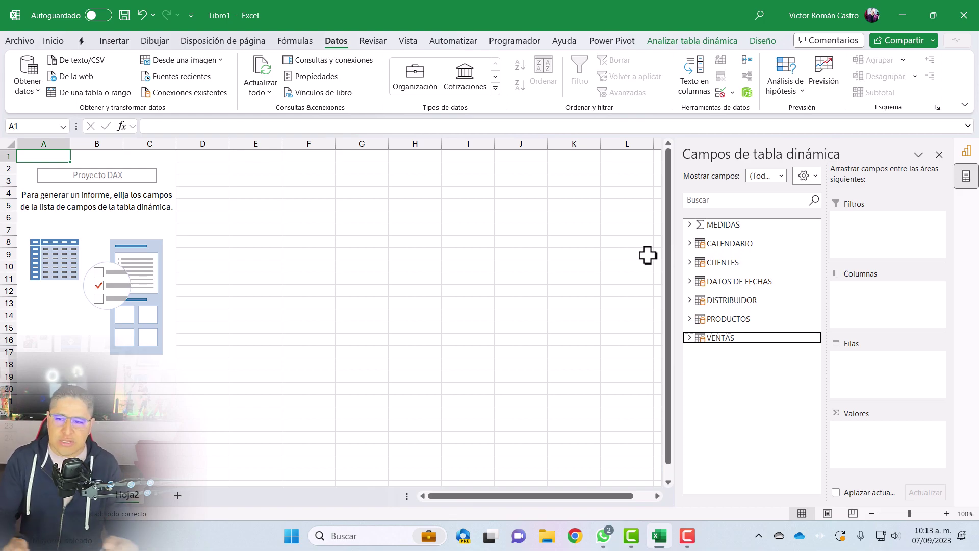
Create new workbook Libro2 and open its Power BI datasets pane scrolled to Proyecto DAX.
click(291, 536)
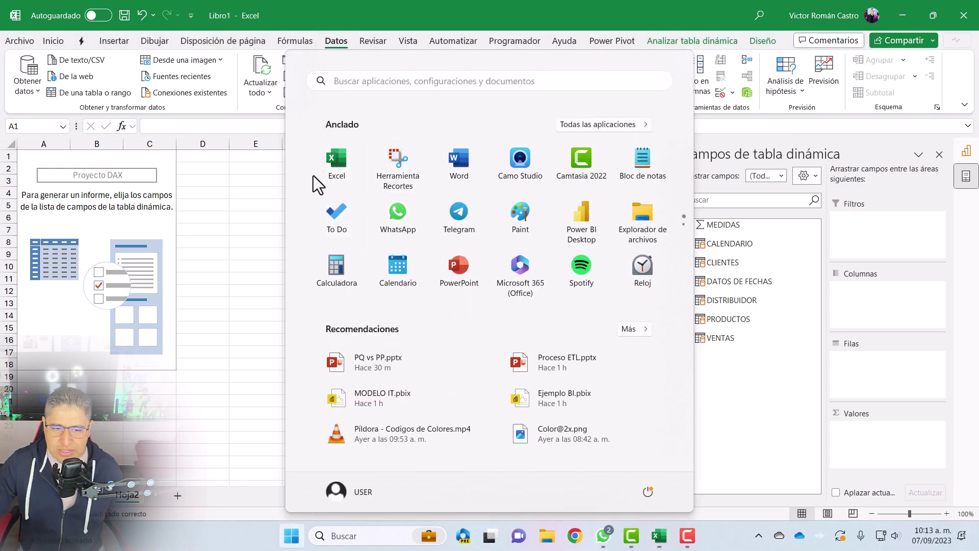
key(Escape)
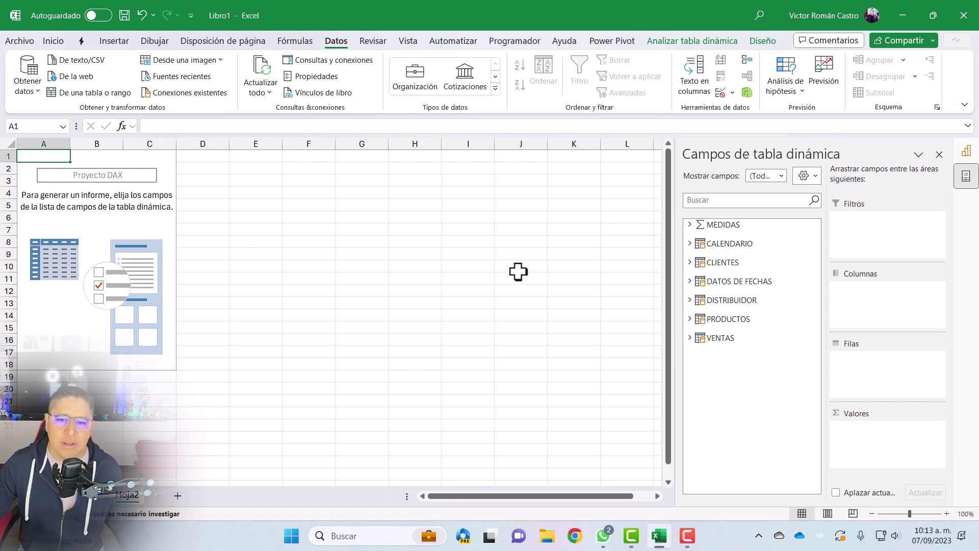
key(ctrl+n)
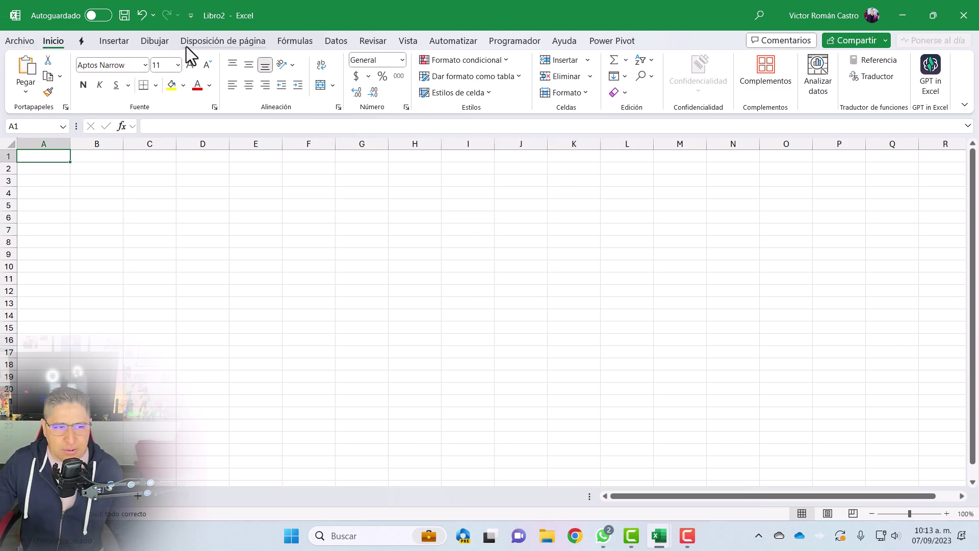
click(294, 43)
click(329, 44)
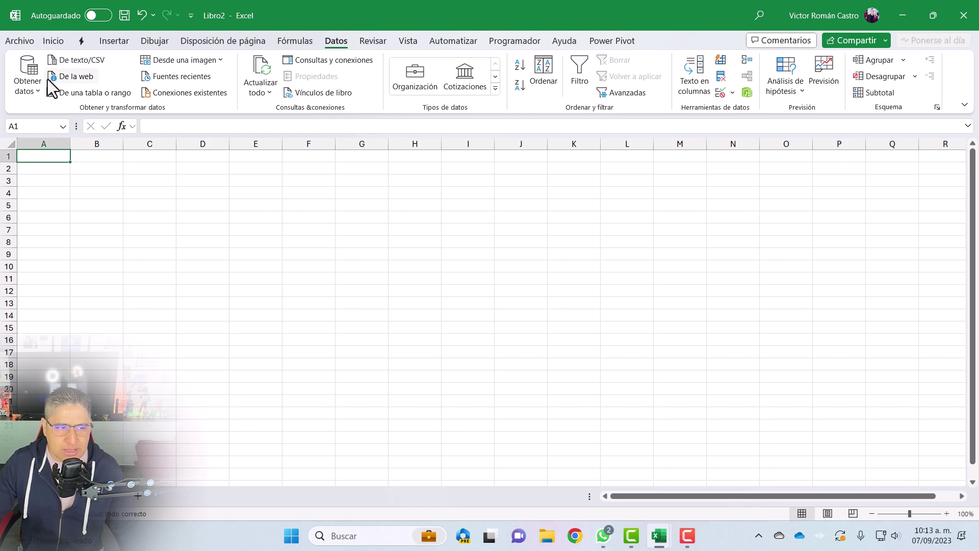
click(31, 85)
mouse_move(76, 189)
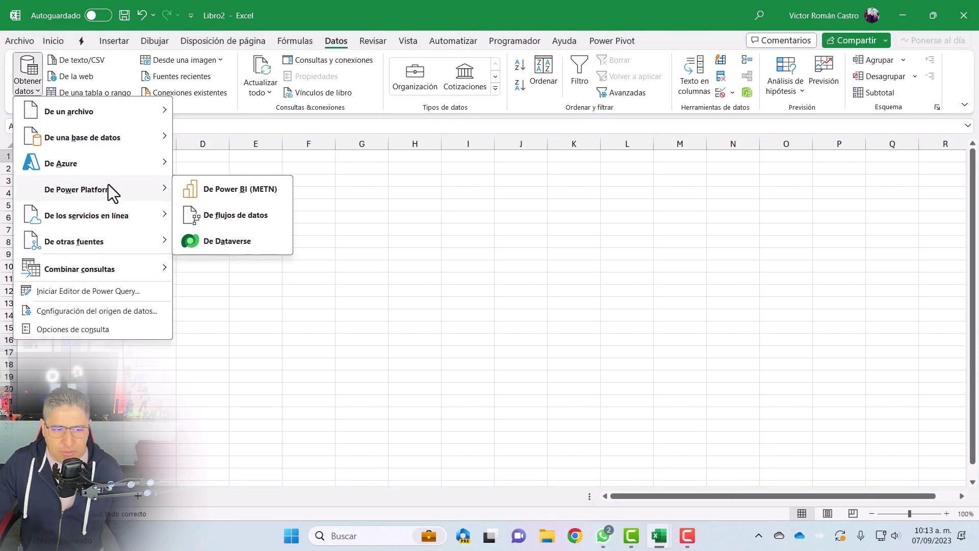
click(267, 196)
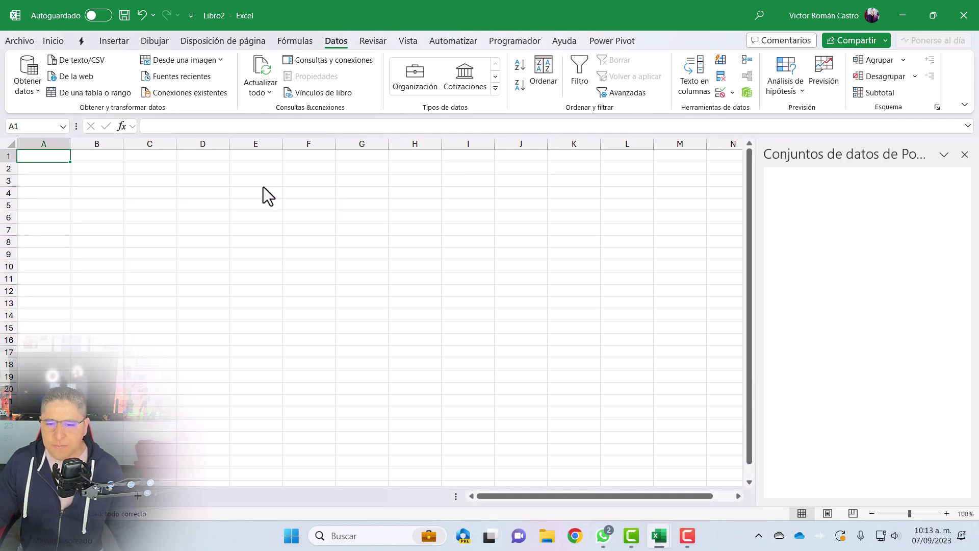
scroll(899, 324, down, 3)
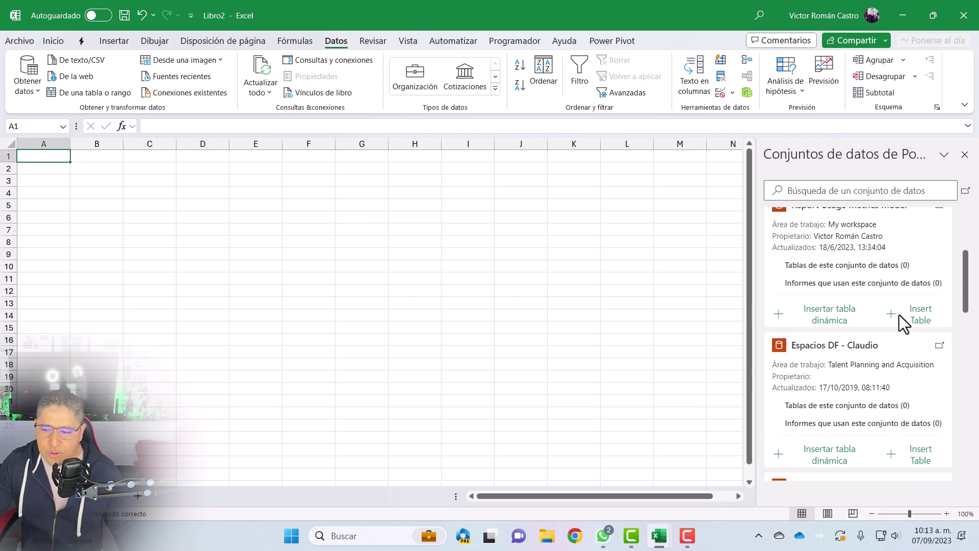
scroll(897, 353, down, 5)
scroll(900, 356, down, 3)
scroll(896, 350, down, 2)
scroll(899, 348, down, 2)
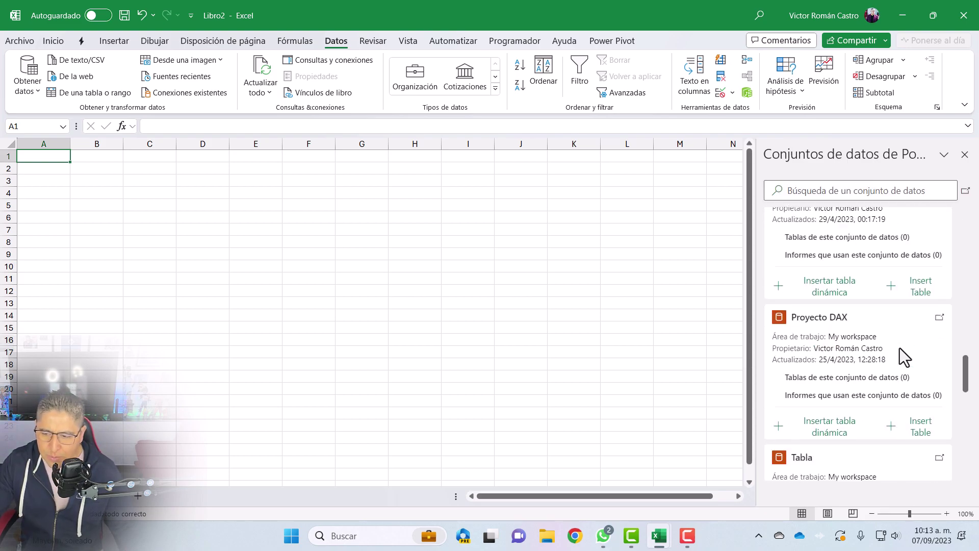
scroll(899, 348, down, 2)
scroll(899, 347, down, 2)
scroll(898, 348, up, 1)
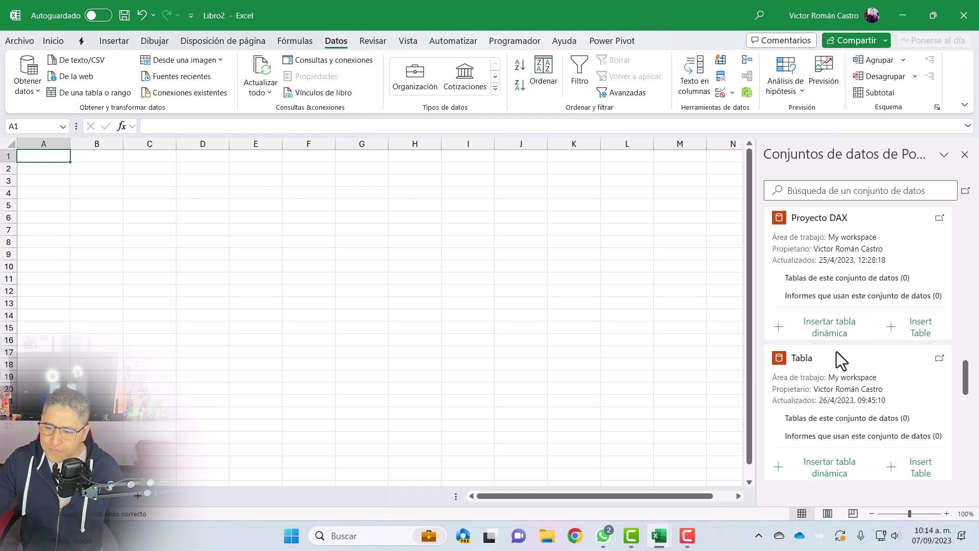
Close the first workbook, Libro1, choosing No guardar.
click(794, 340)
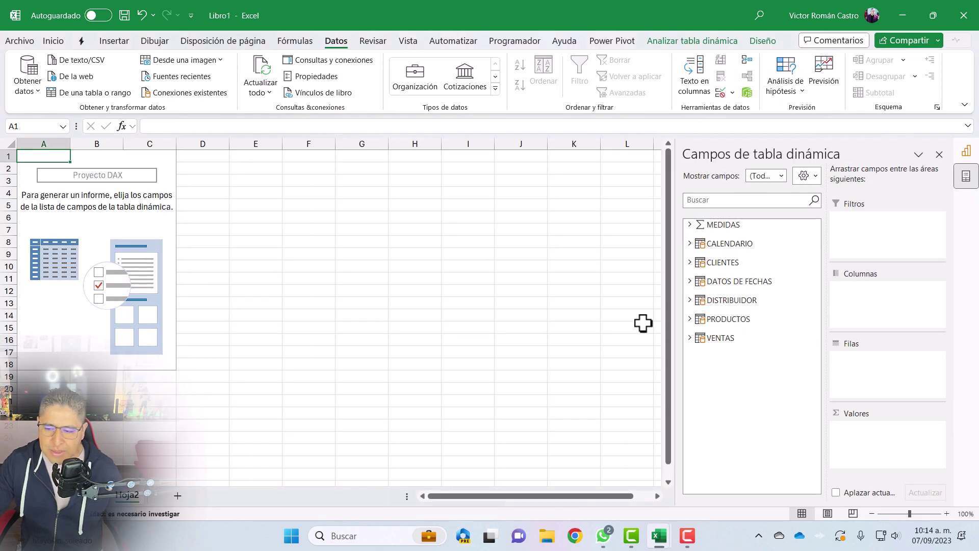
click(963, 15)
click(532, 412)
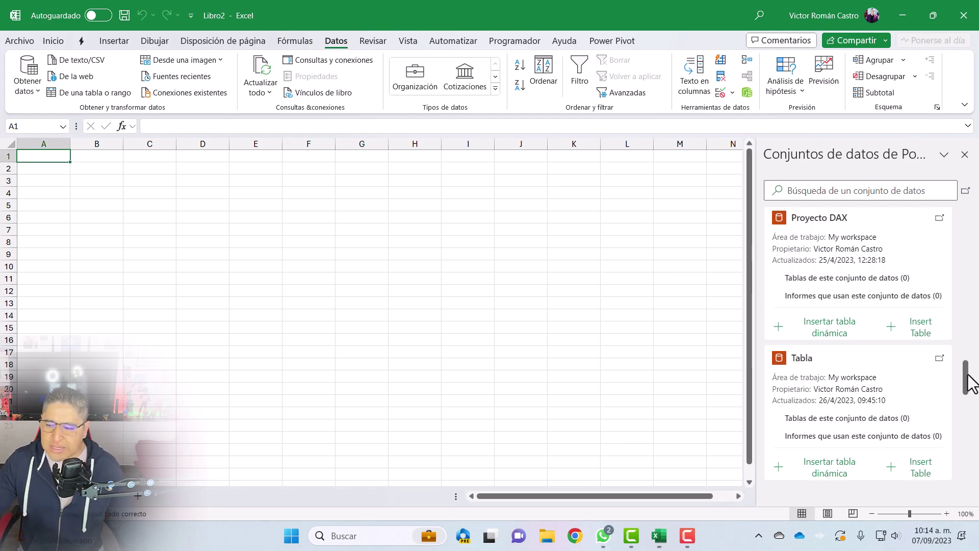
Insert Proyecto DAX's PRODUCTOS table as a connected table after briefly previewing VENTAS.
click(919, 337)
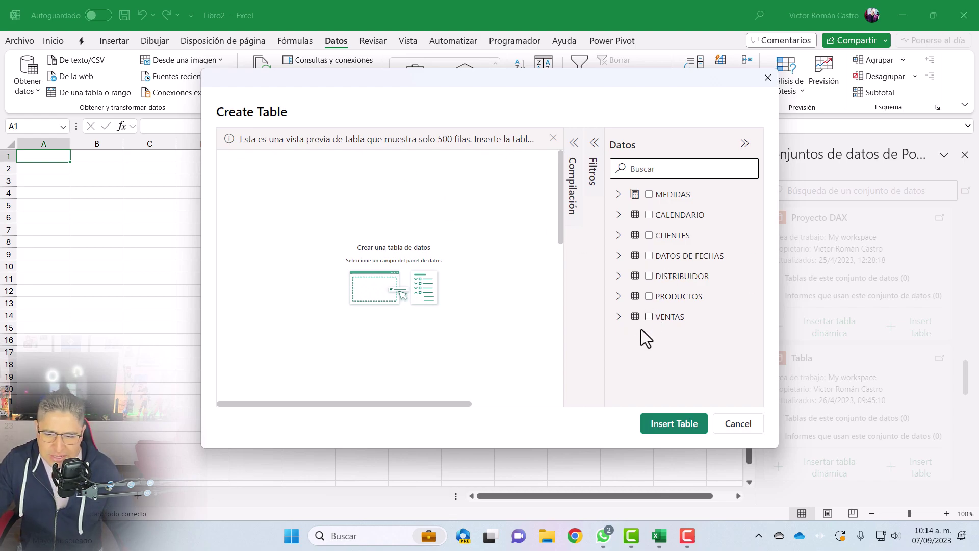
click(649, 319)
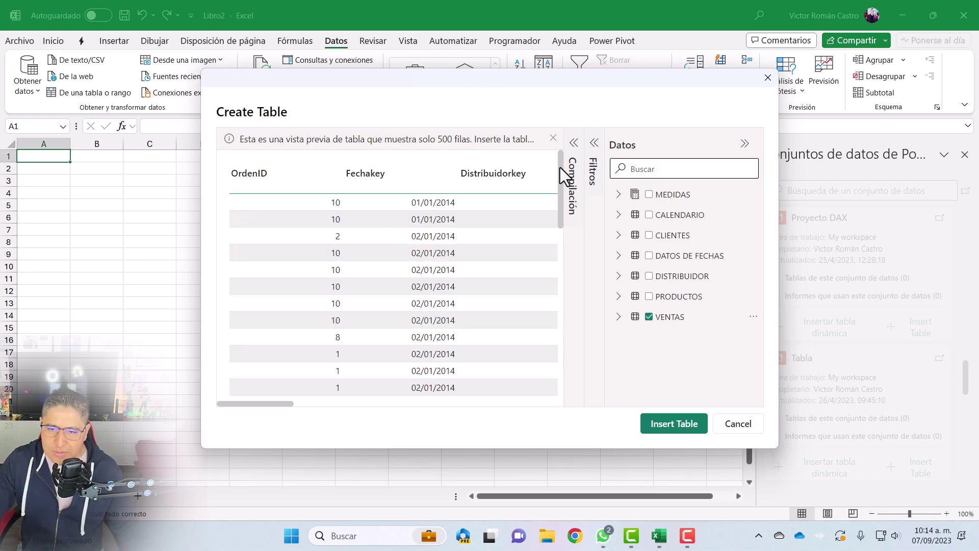
mouse_move(560, 167)
mouse_down()
mouse_move(571, 344)
mouse_move(561, 328)
mouse_move(574, 168)
mouse_move(537, 366)
mouse_move(558, 122)
mouse_up()
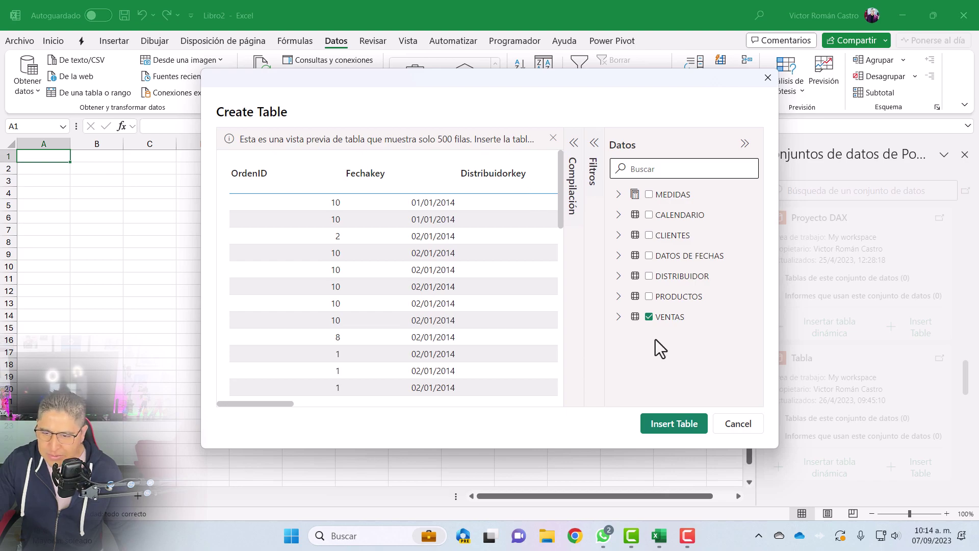
click(648, 317)
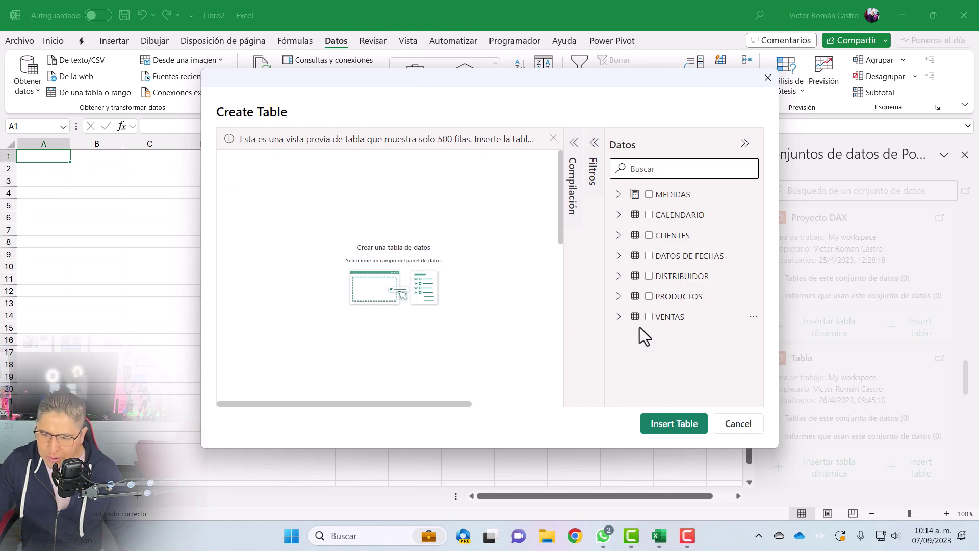
click(648, 297)
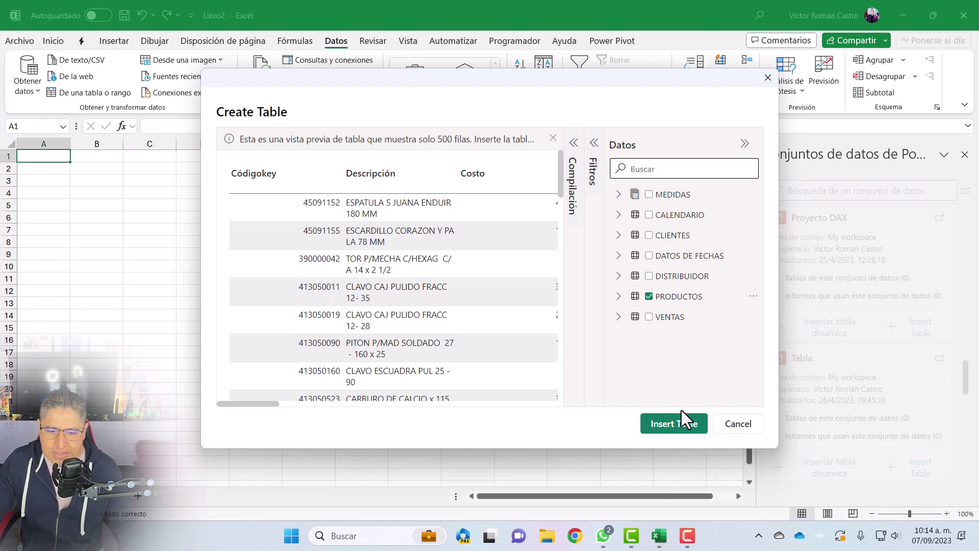
click(680, 431)
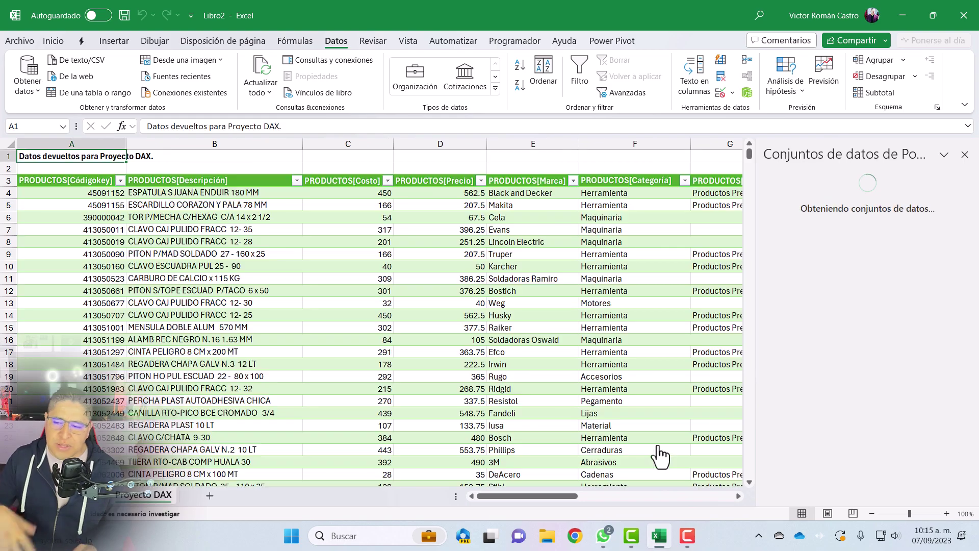
Jump to the PRODUCTOS table's last row, 2586, and back to its top.
click(132, 206)
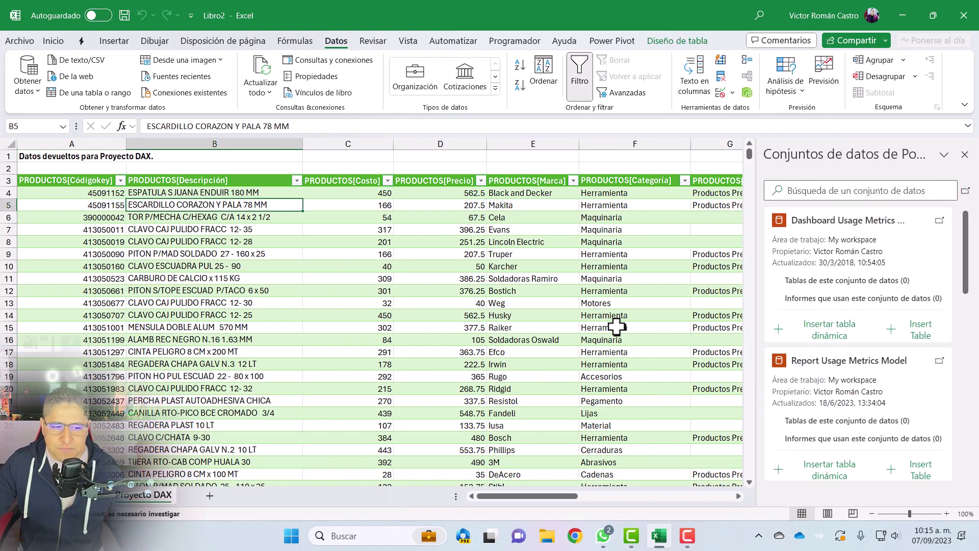
key(ctrl+Up)
key(ctrl+Left)
key(ctrl+Down)
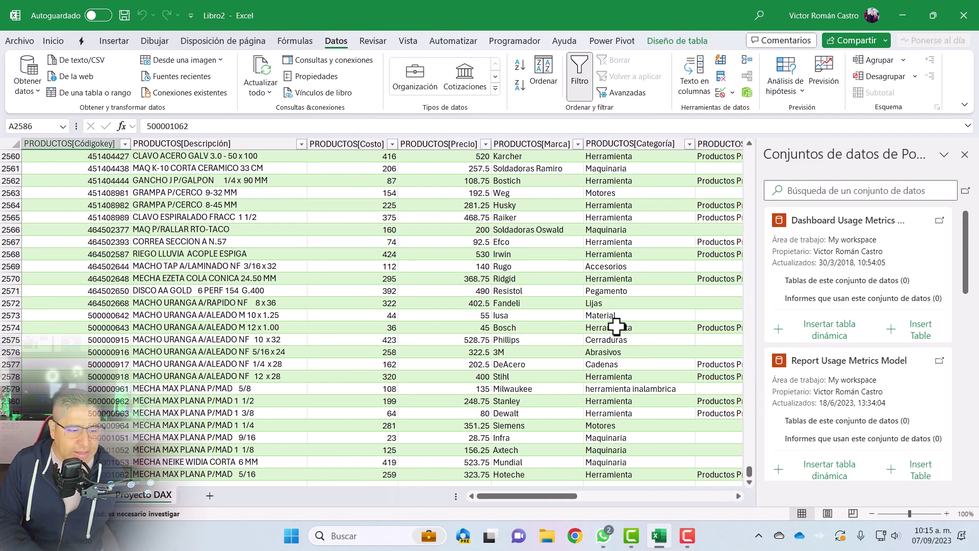
key(Down)
scroll(616, 326, down, 4)
key(Up)
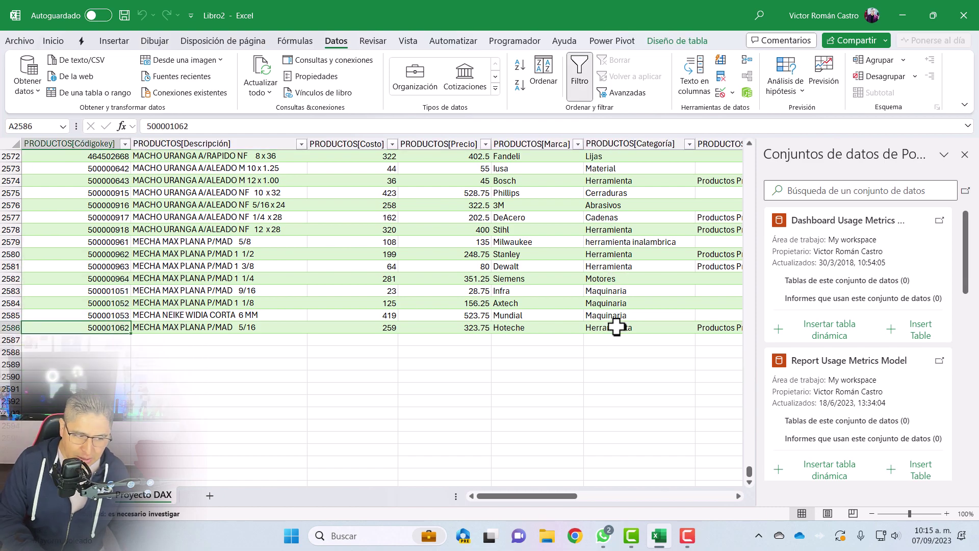
key(ctrl+Up)
key(Down)
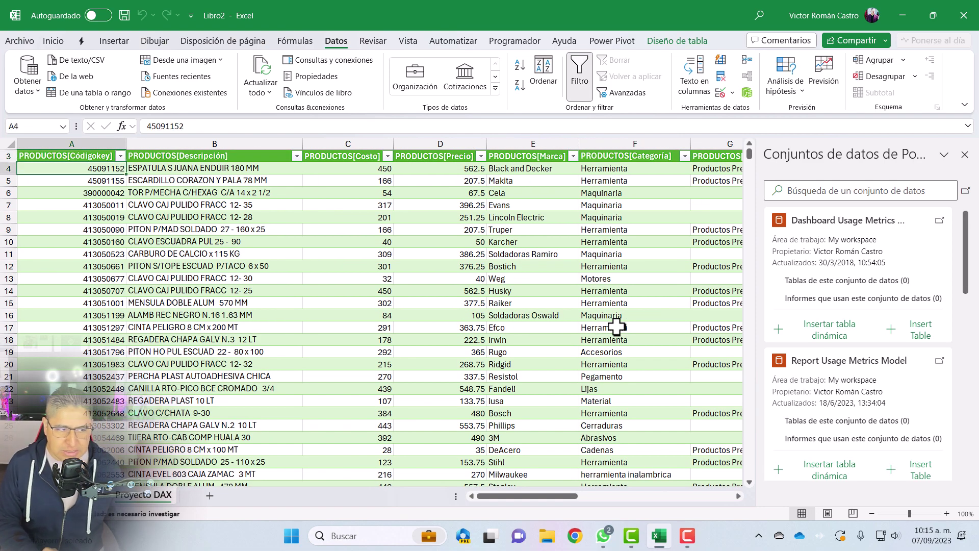
Step across the table's columns and header cells, then select the product description in B8.
key(Right)
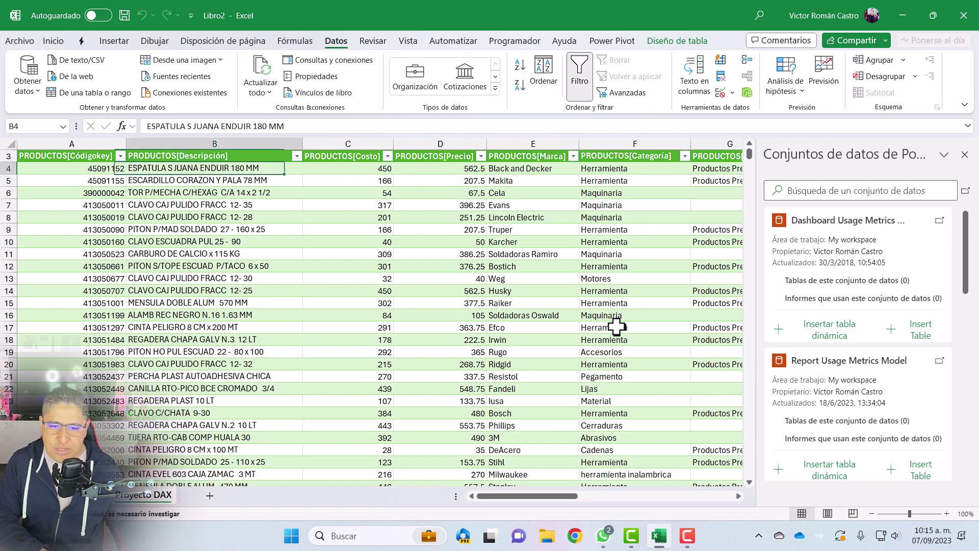
key(Right)
key(Right)
key(Right)
key(Right)
key(Right)
key(Right)
key(Right)
key(Right)
key(Right)
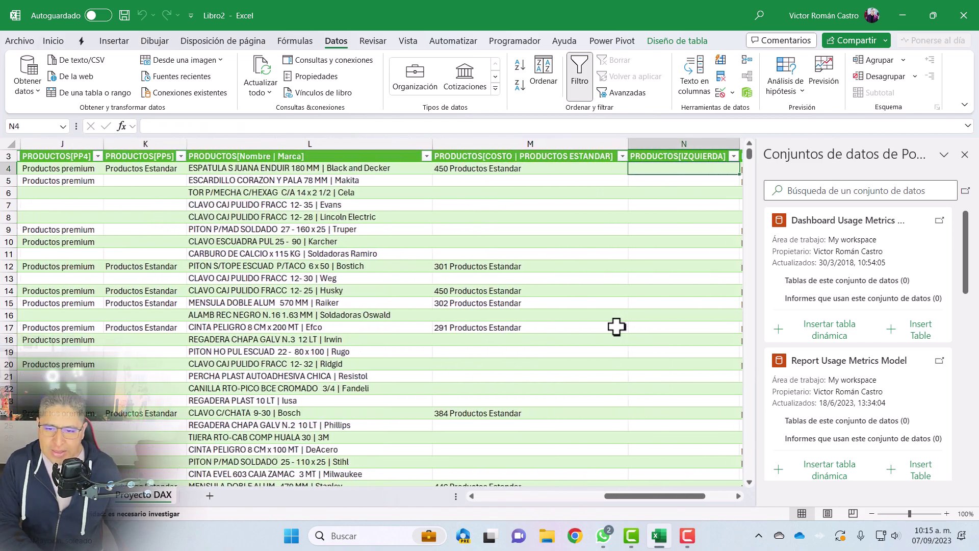
key(Right)
key(Right)
key(Right)
key(Right)
key(Right)
key(Up)
key(Left)
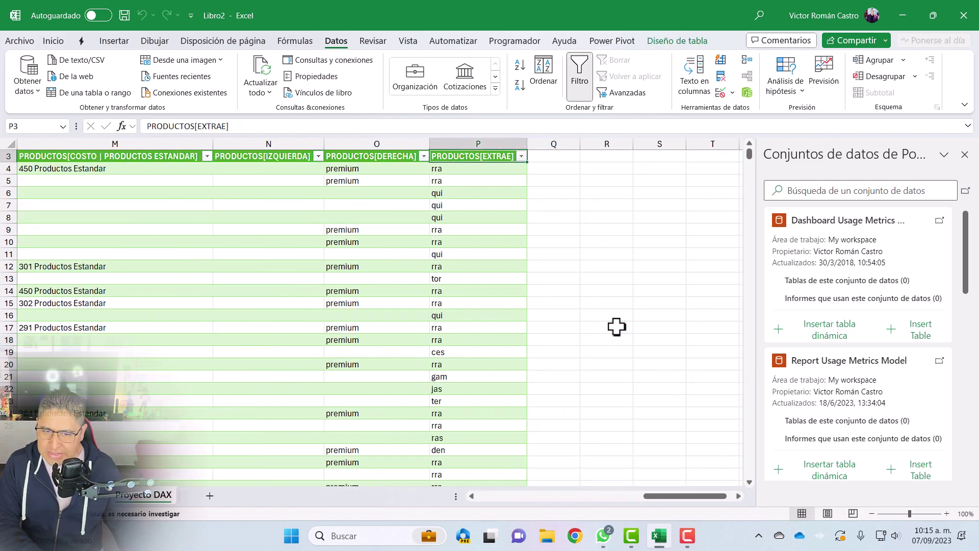
key(Home)
key(Down)
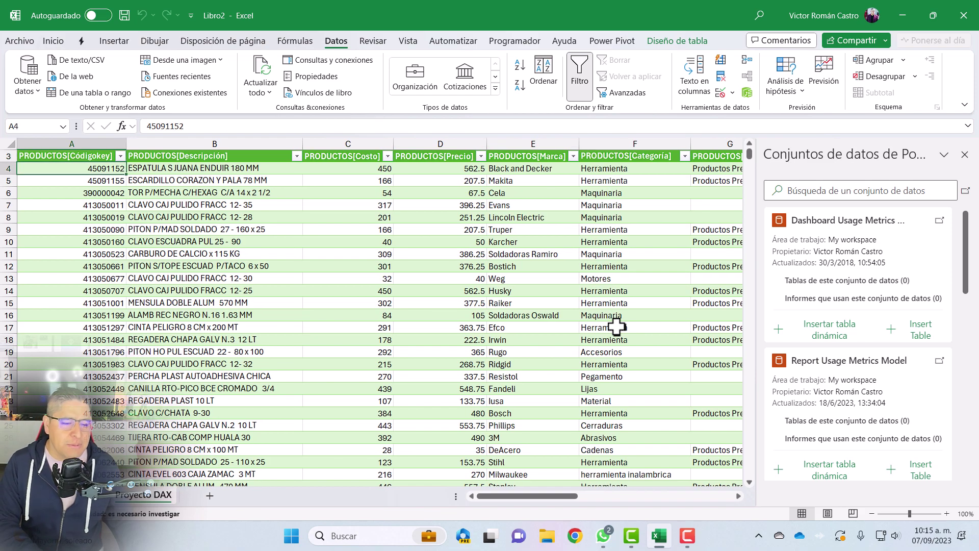
key(Up)
key(Up)
key(Up)
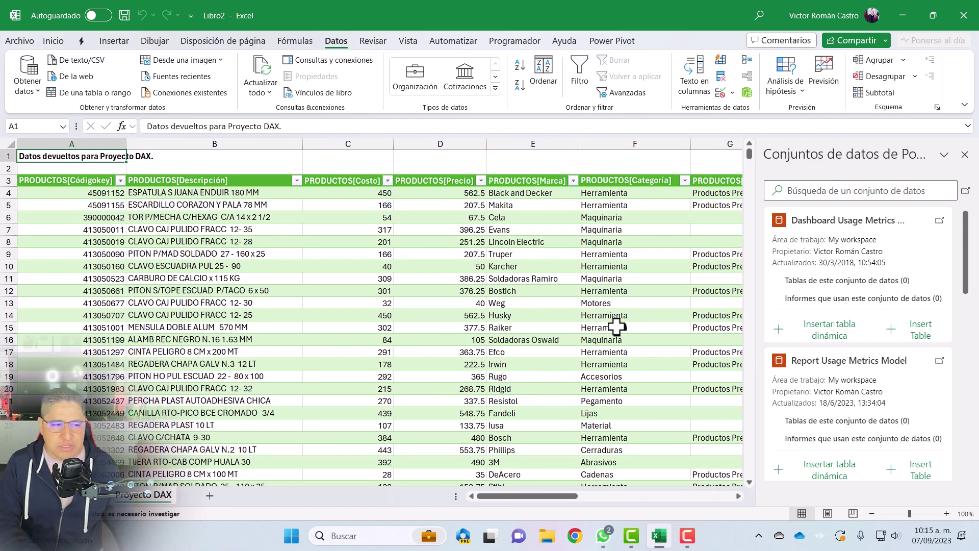
key(Down)
key(Down)
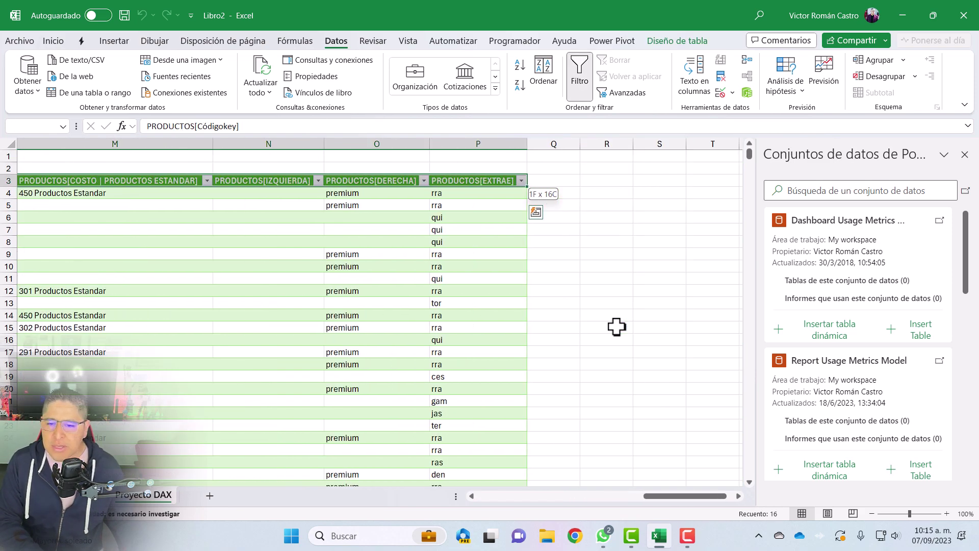
key(Right)
key(Down)
key(Up)
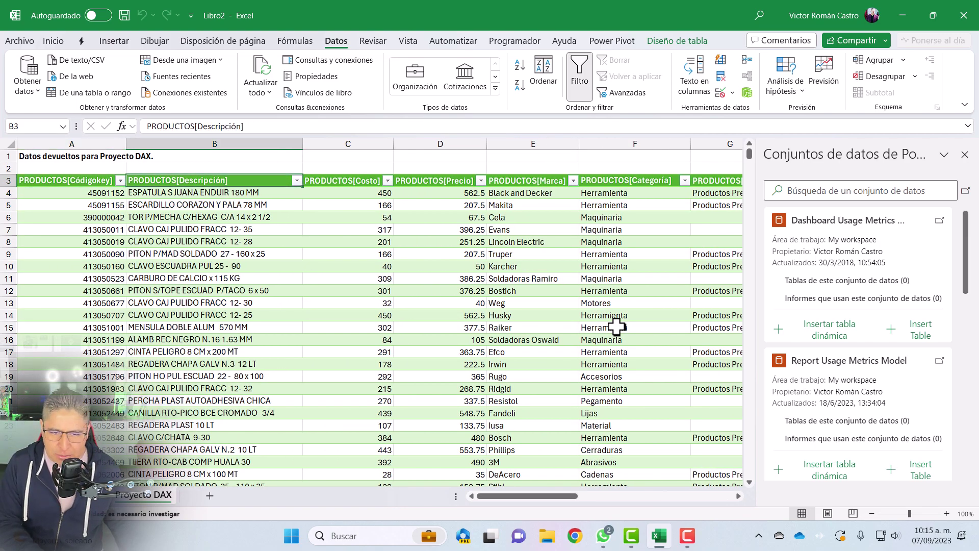
key(Down)
key(Up)
key(Right)
key(Right)
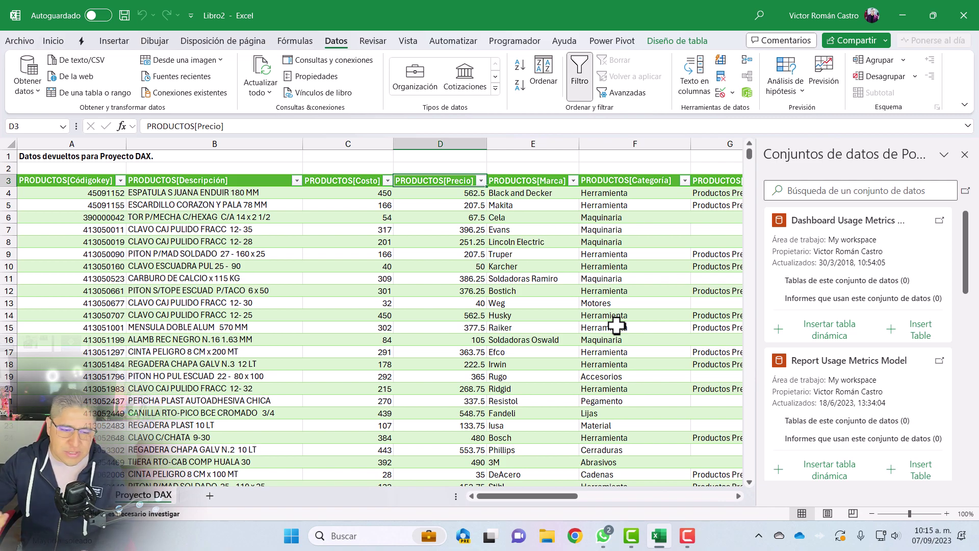
click(238, 244)
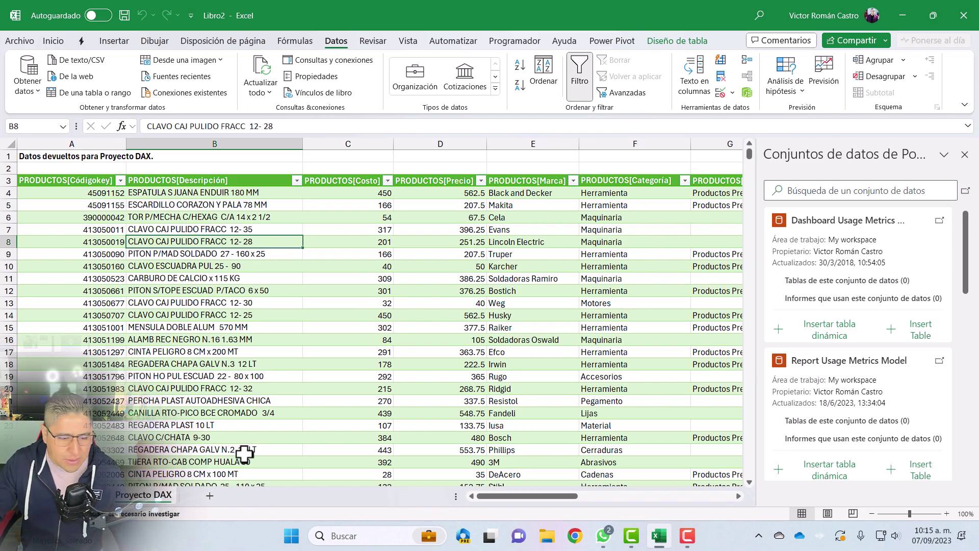
Close the wrong dataset's Create Table and start a new table from Proyecto DAX.
click(919, 335)
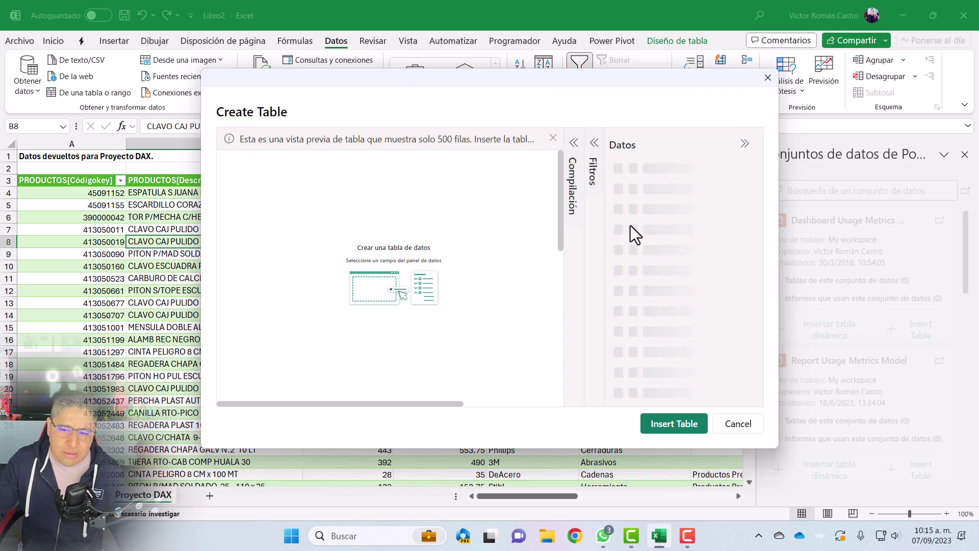
scroll(663, 285, down, 1)
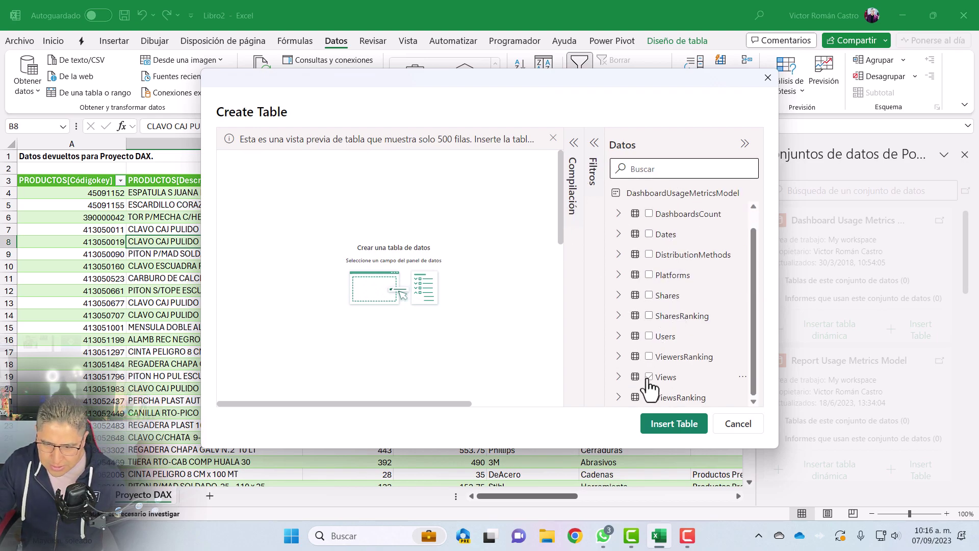
scroll(635, 286, up, 1)
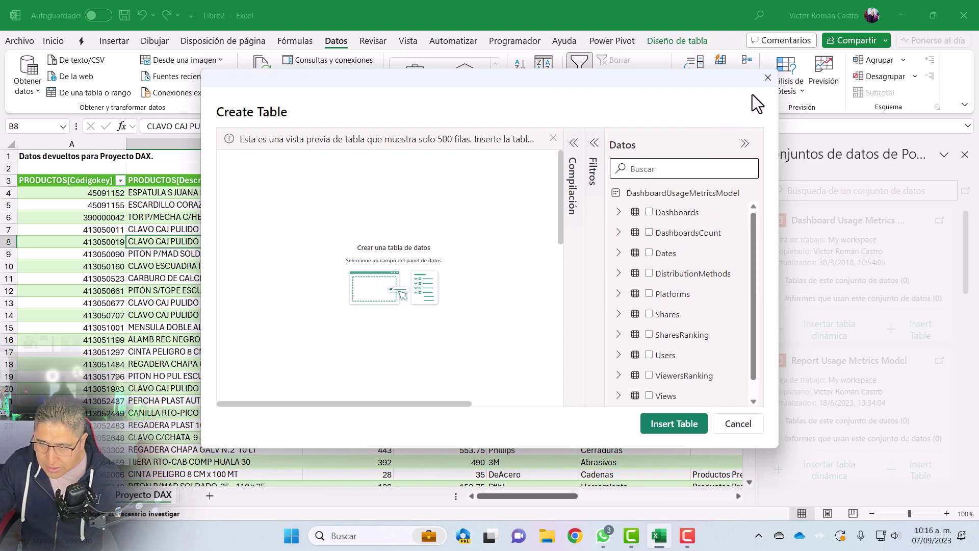
click(768, 78)
scroll(882, 356, down, 3)
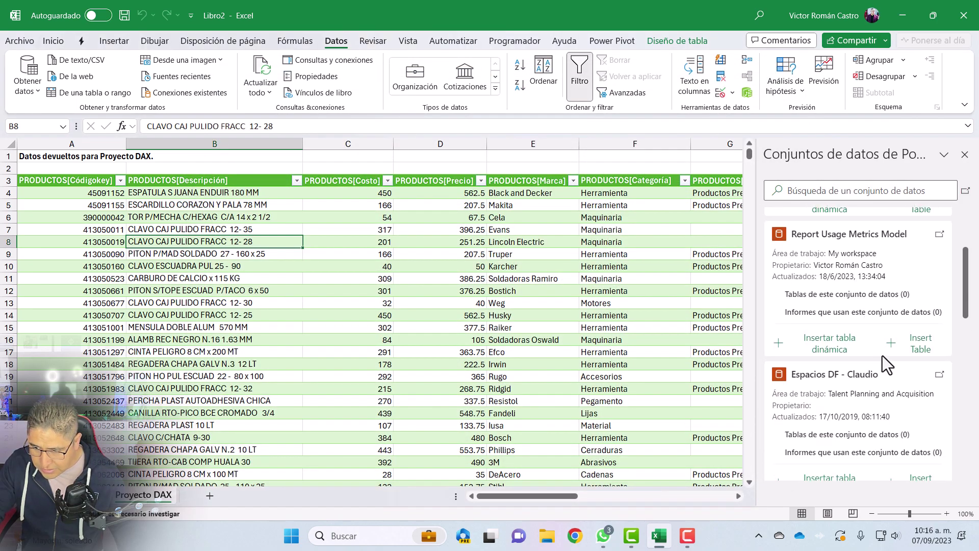
scroll(892, 365, down, 3)
scroll(877, 357, down, 4)
scroll(862, 341, down, 1)
scroll(862, 341, down, 2)
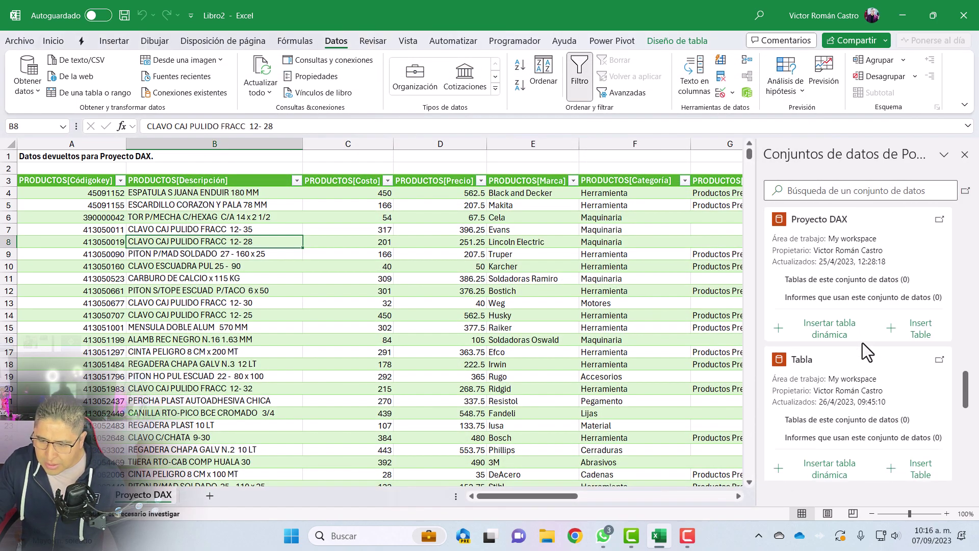
click(927, 326)
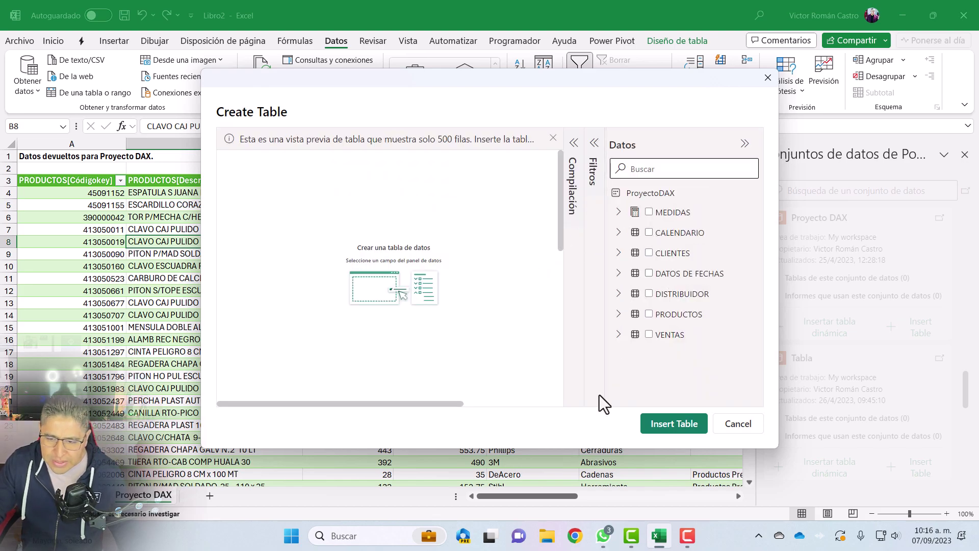
Expand the PRODUCTOS fields and widen the Datos field list in Create Table.
click(618, 314)
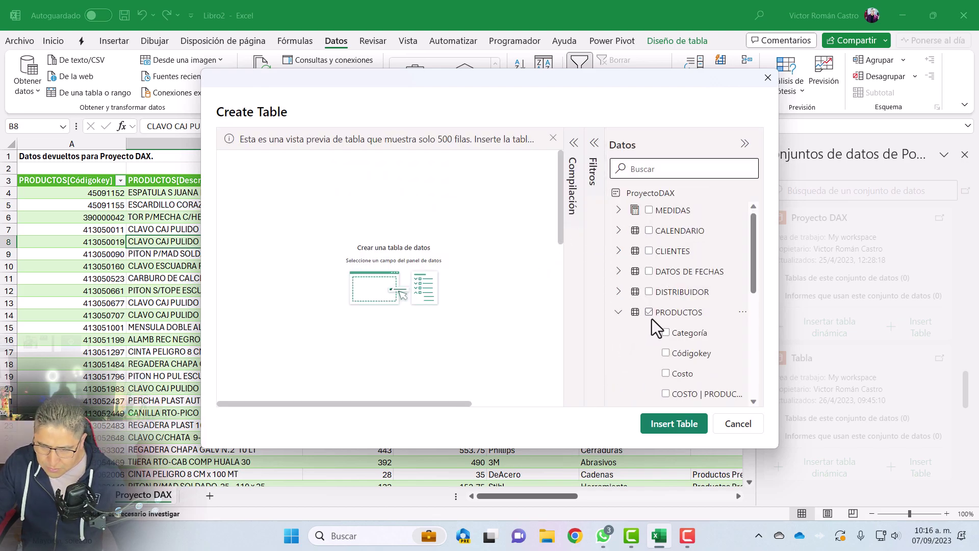
scroll(651, 319, down, 2)
scroll(632, 306, up, 1)
click(618, 283)
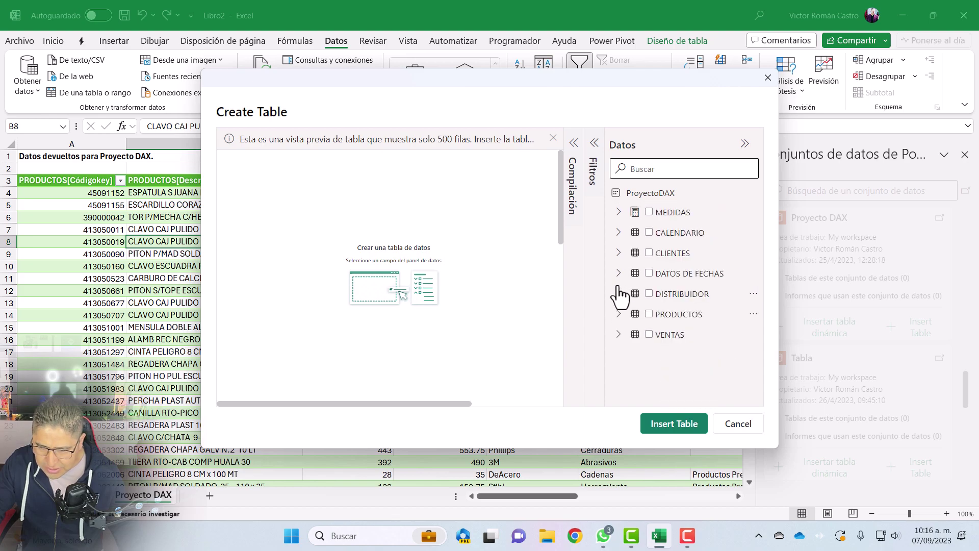
click(618, 314)
scroll(699, 331, down, 1)
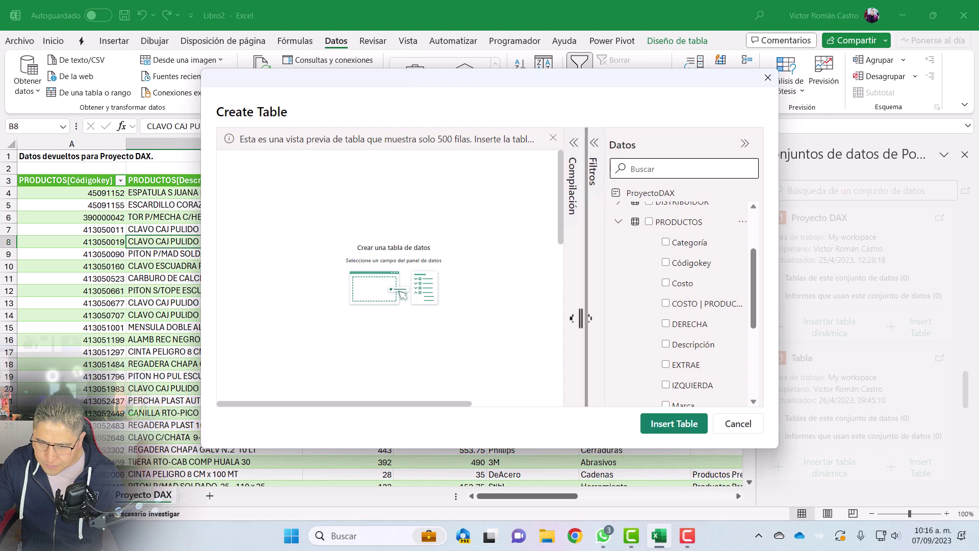
drag(607, 317, 566, 317)
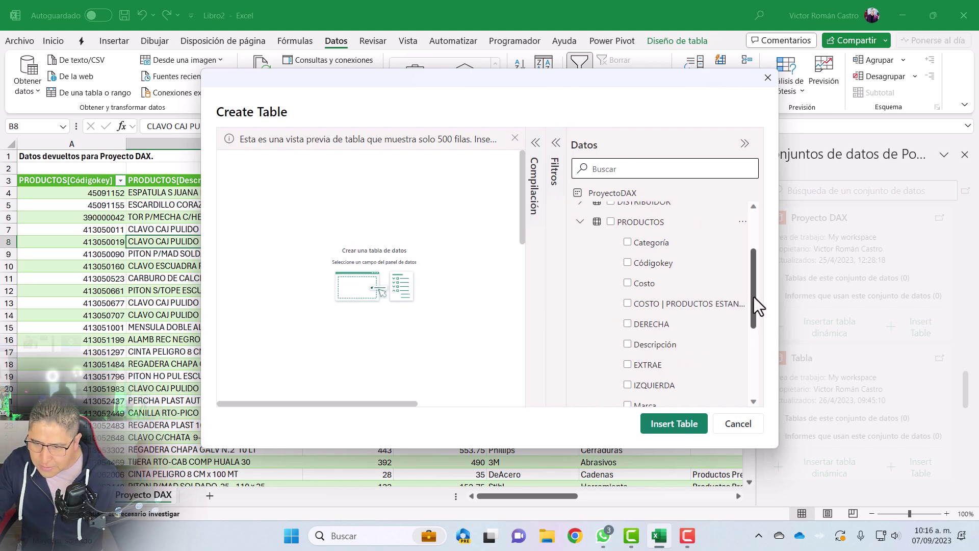
drag(752, 297, 757, 341)
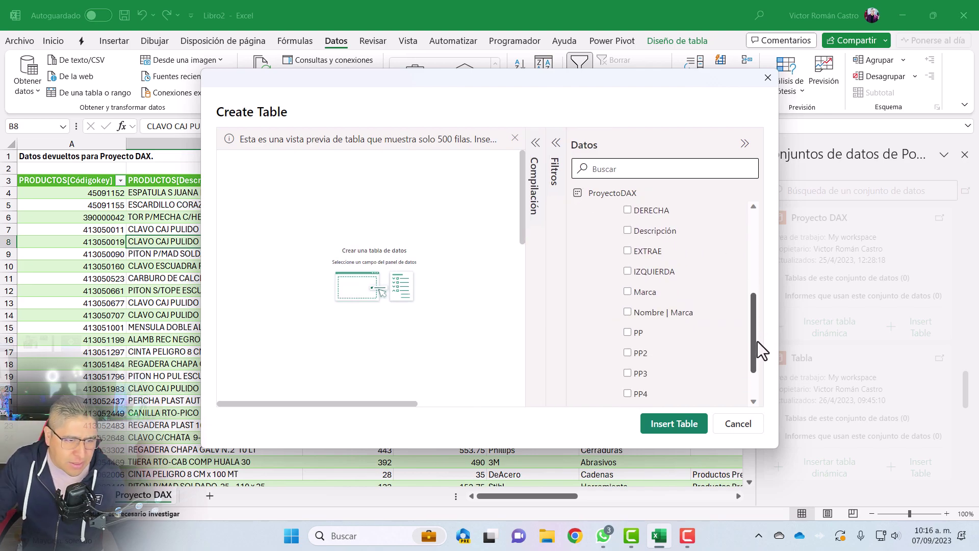
drag(757, 341, 760, 307)
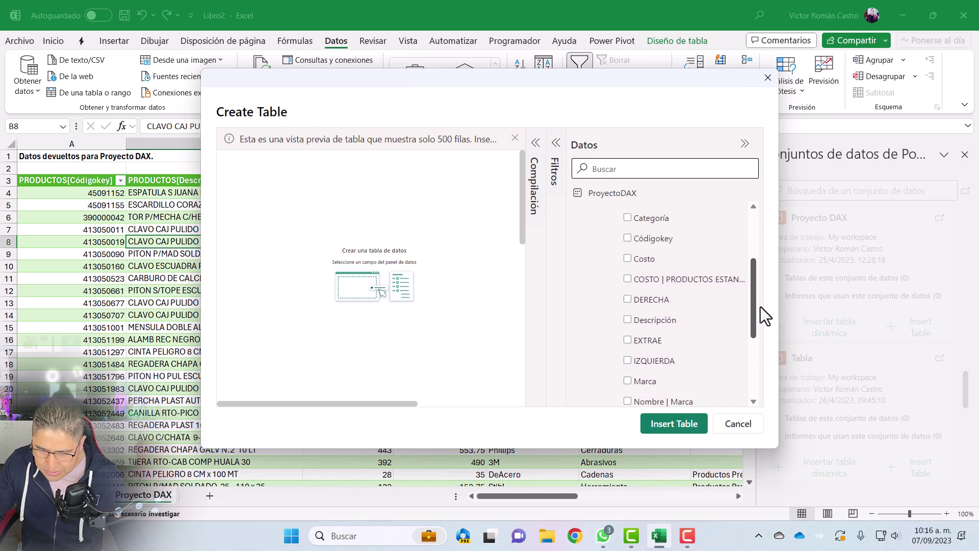
Tick PRODUCTOS fields Descripción, Costo and Precio for the new connected table.
click(634, 319)
click(633, 259)
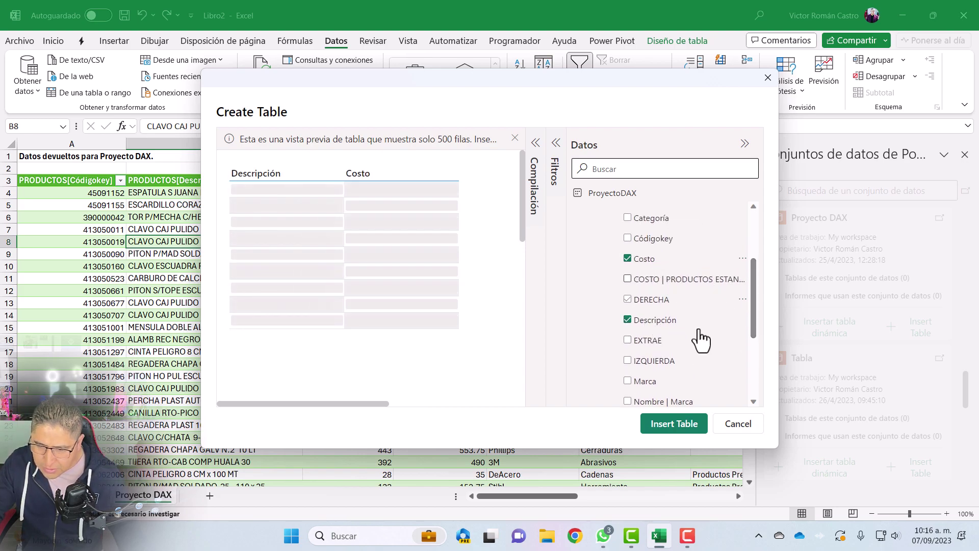
scroll(698, 341, down, 2)
scroll(693, 344, down, 1)
scroll(693, 344, up, 3)
scroll(694, 344, up, 1)
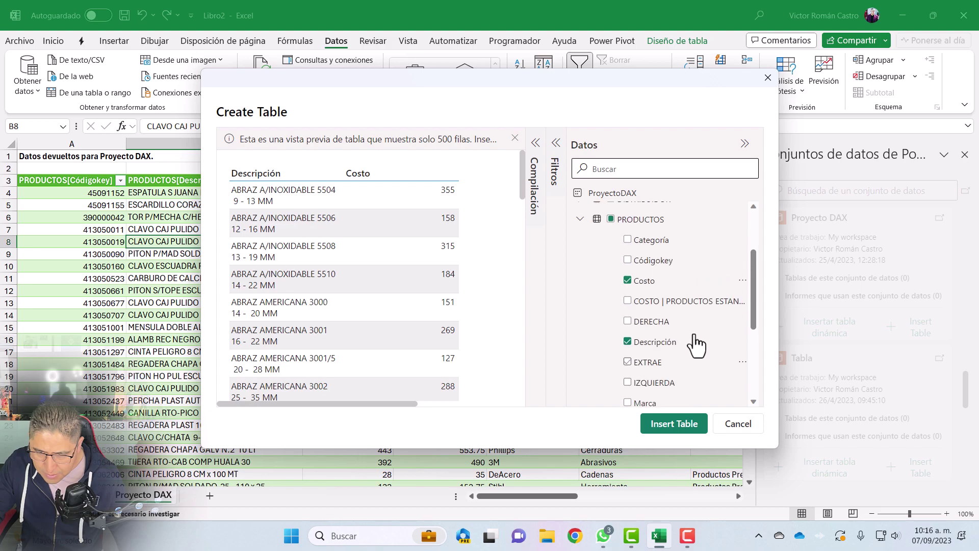
drag(492, 82, 494, 86)
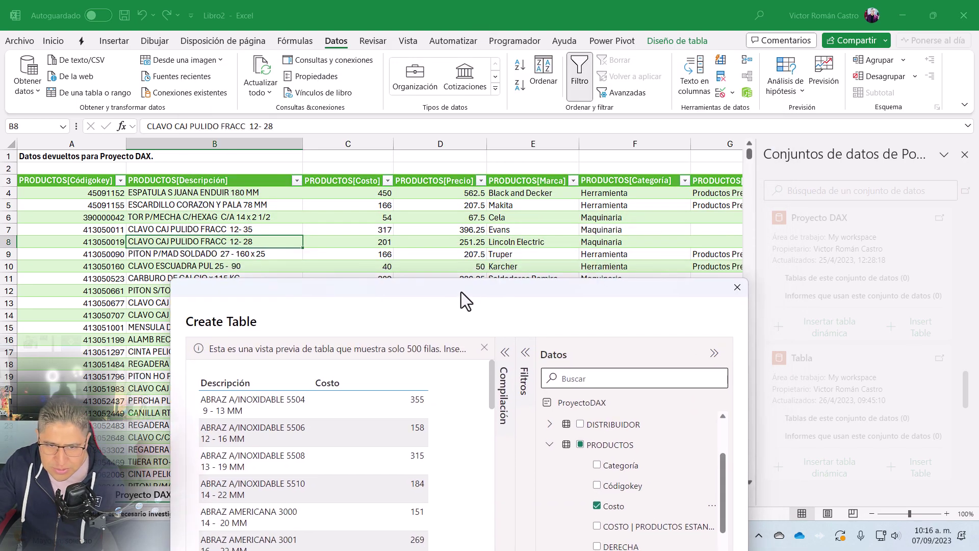
scroll(735, 318, down, 2)
scroll(733, 328, down, 1)
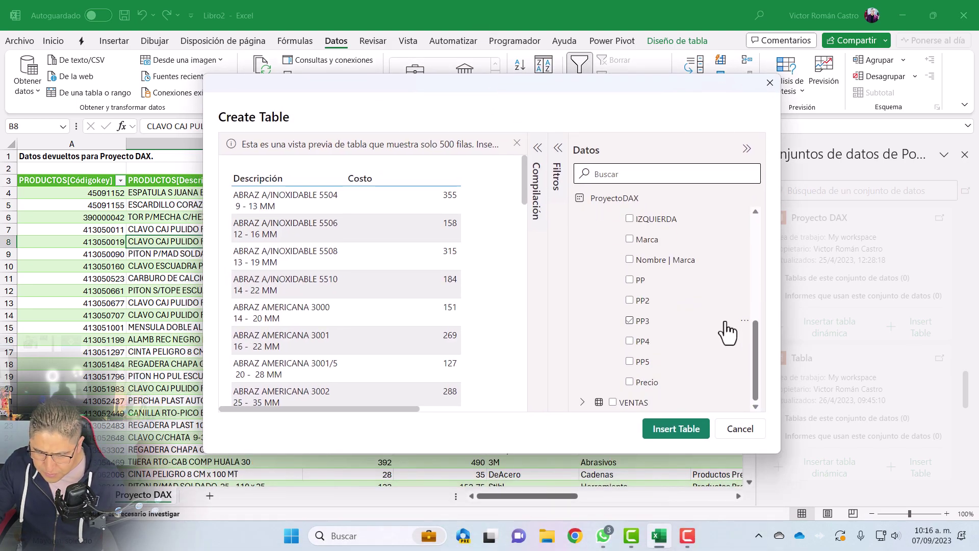
click(646, 383)
scroll(729, 351, up, 1)
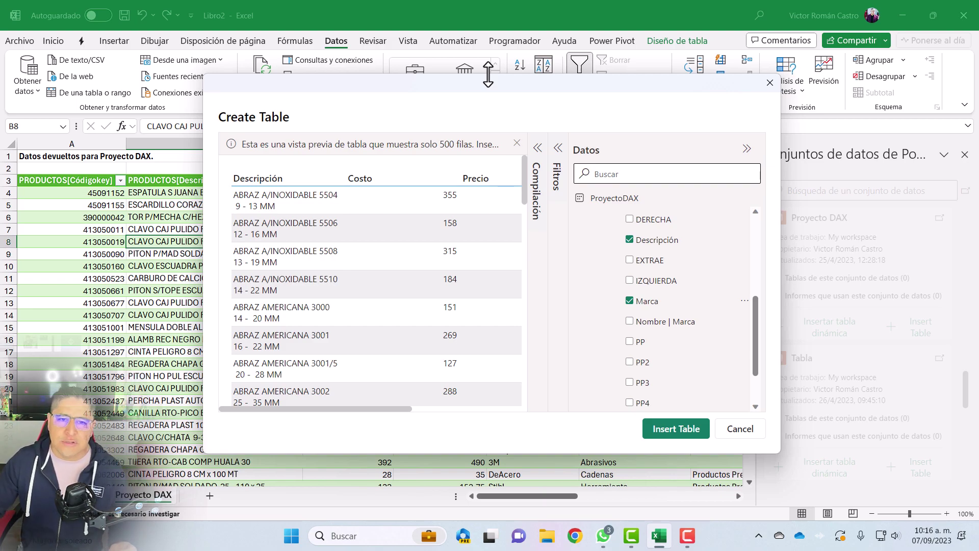
Insert the connected PRODUCTOS table and check its header row and how far it extends.
click(673, 431)
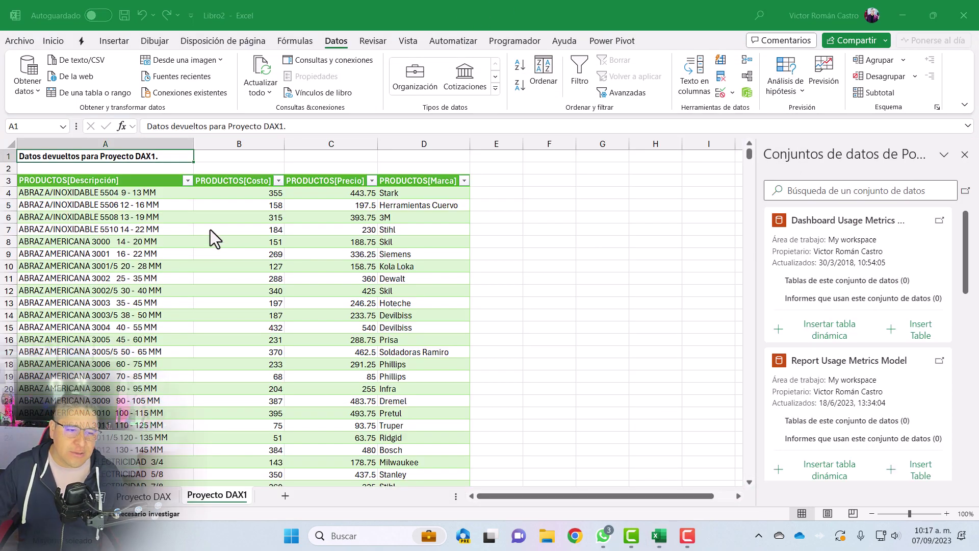
click(248, 217)
key(ctrl+Up)
key(ctrl+Left)
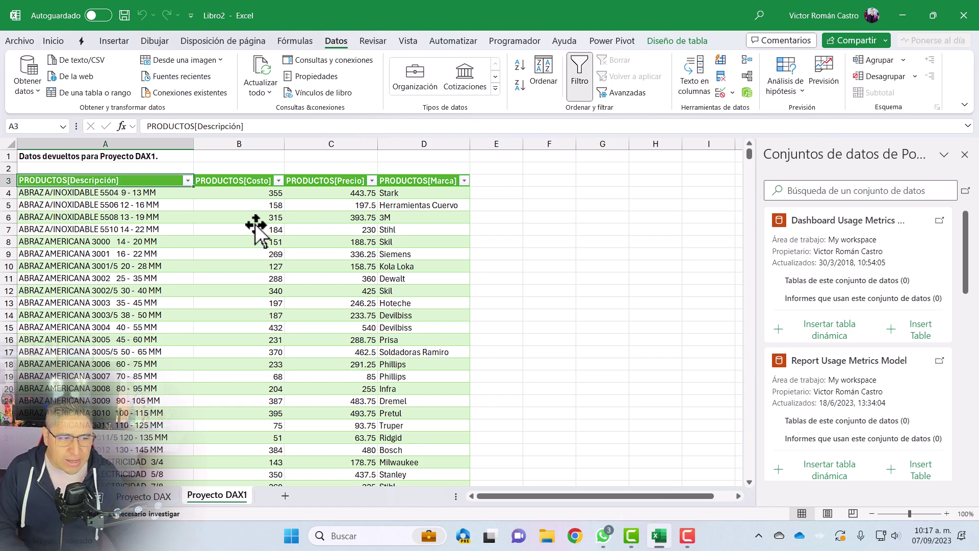
key(Right)
key(Right)
key(Right)
key(Right)
key(Left)
key(Left)
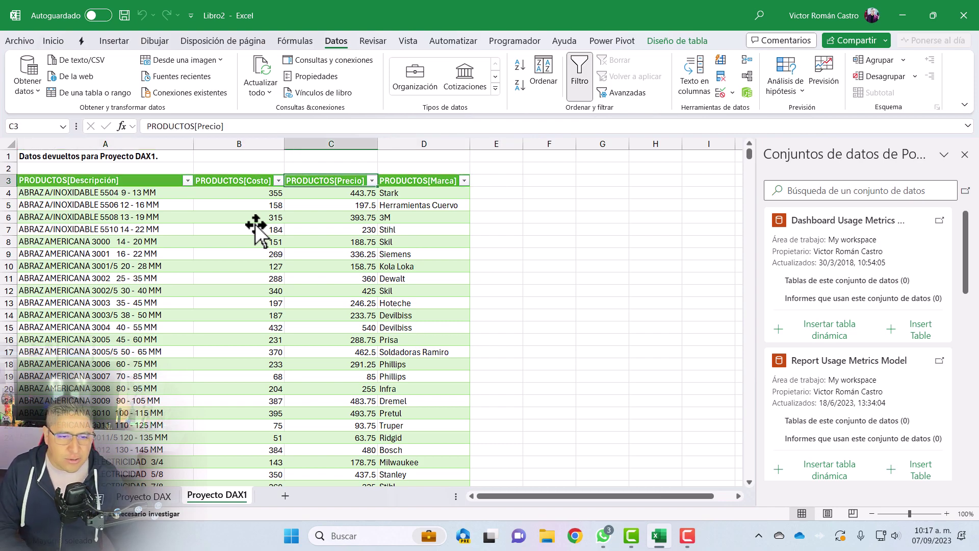
key(Left)
key(Left)
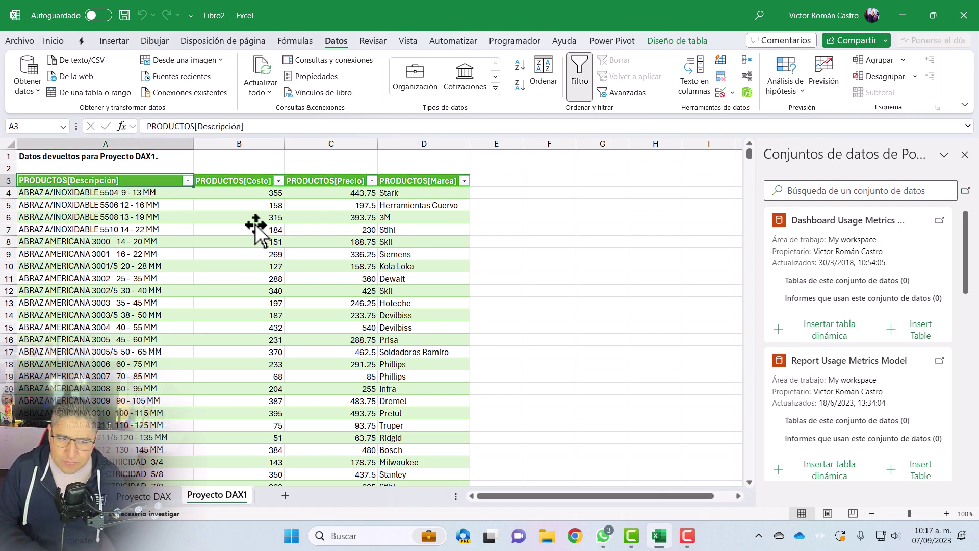
key(ctrl+Down)
key(ctrl+Home)
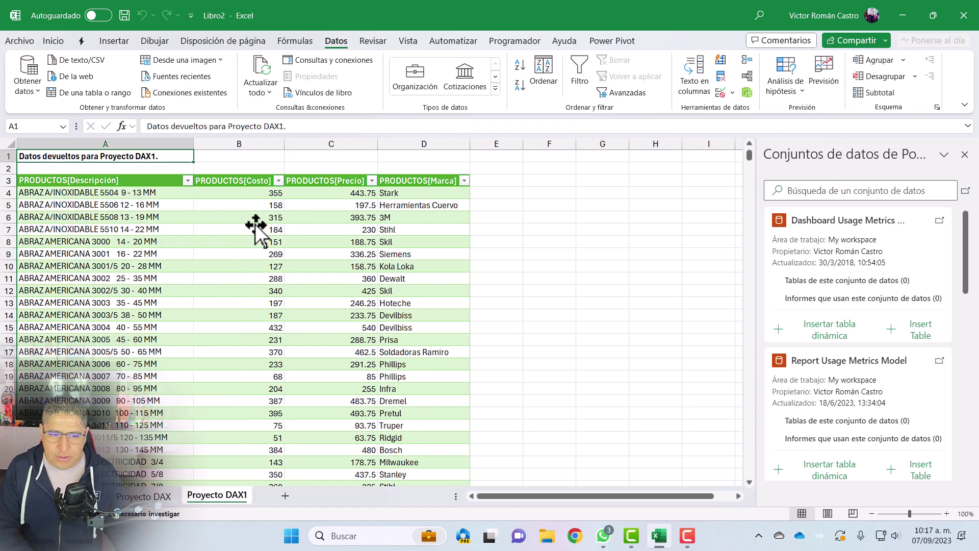
Inspect the Costo, Precio and Marca column headers and the table's last row.
key(Right)
key(Down)
key(Down)
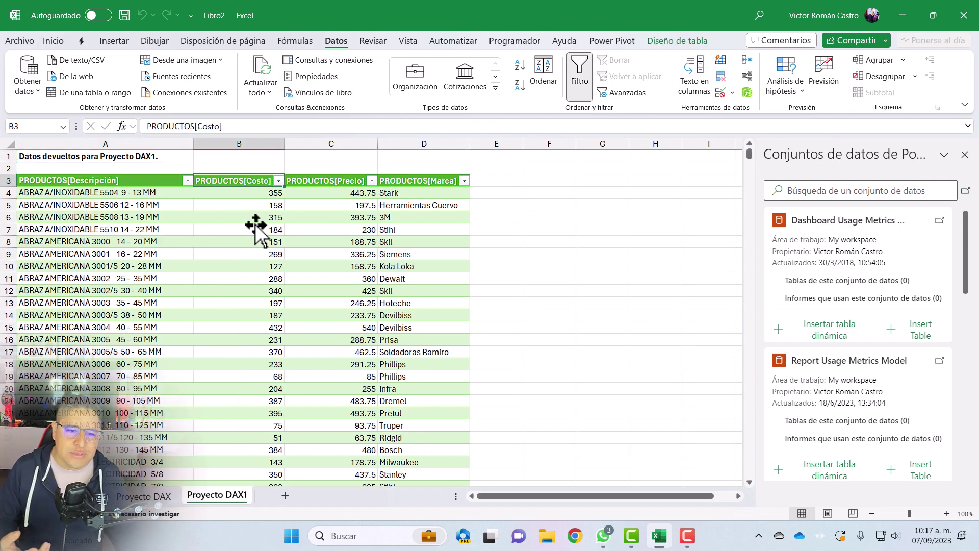
key(Right)
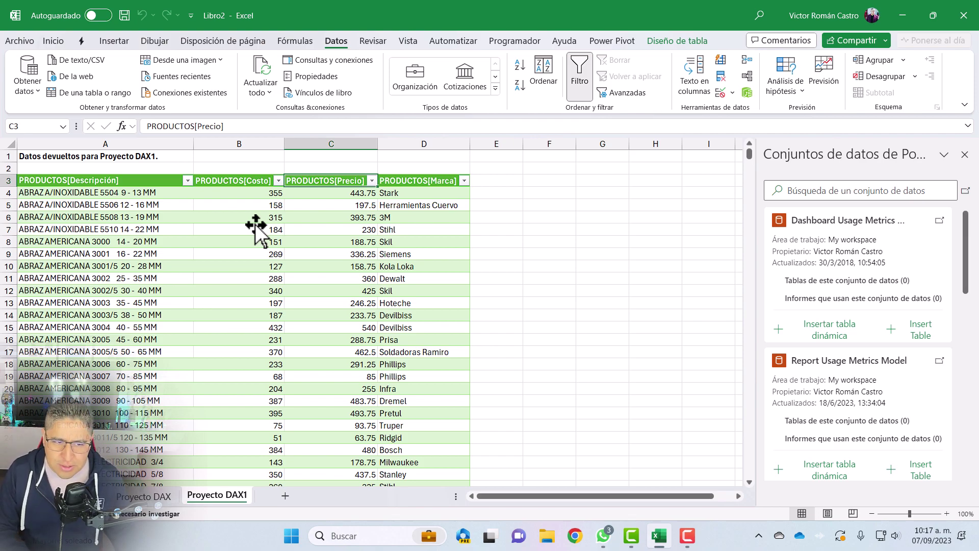
key(Right)
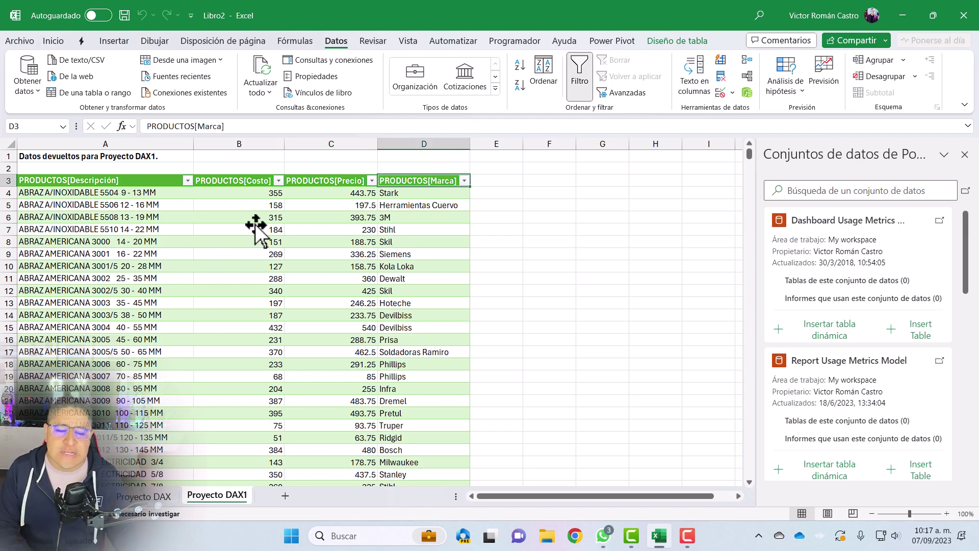
key(ctrl+Down)
key(ctrl+Up)
key(ctrl+Left)
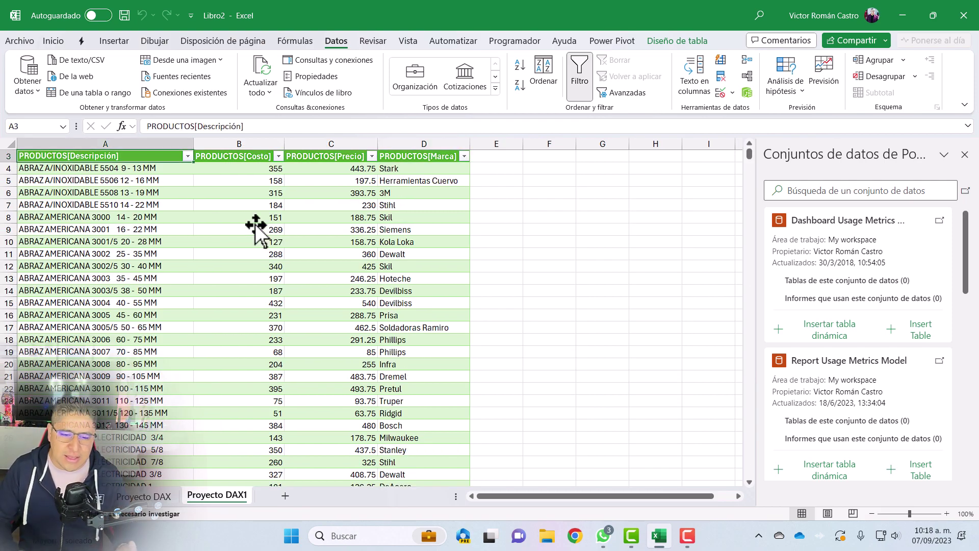
key(ctrl+Down)
key(Down)
key(Down)
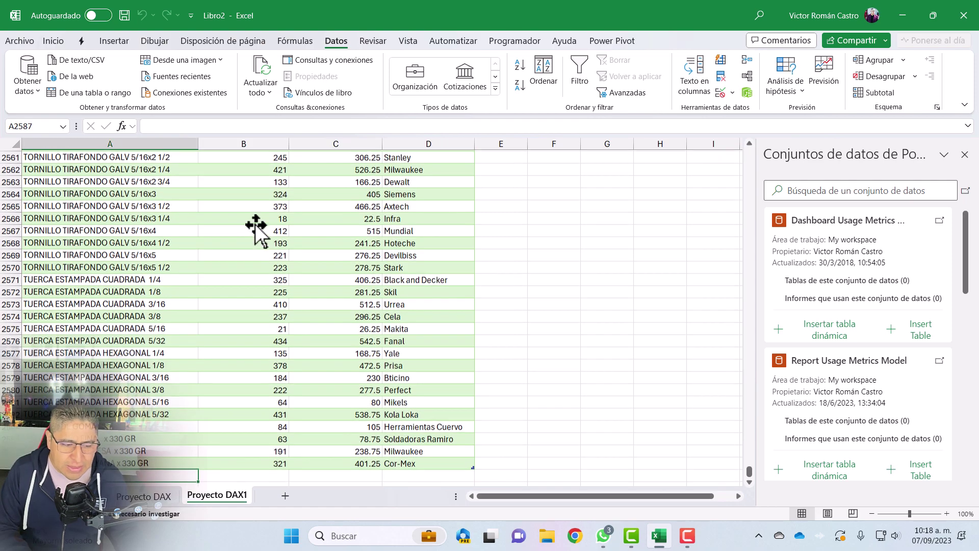
key(Down)
key(Down)
key(Down)
key(Down)
key(Down)
key(ctrl+Up)
key(ctrl+Up)
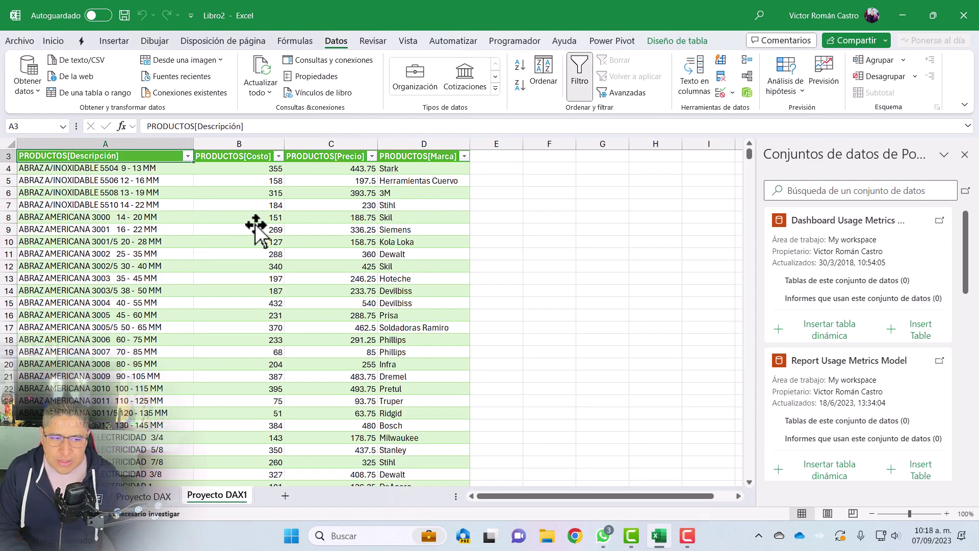
key(Right)
key(Right)
key(Right)
key(Right)
key(Left)
key(Left)
key(Left)
key(Left)
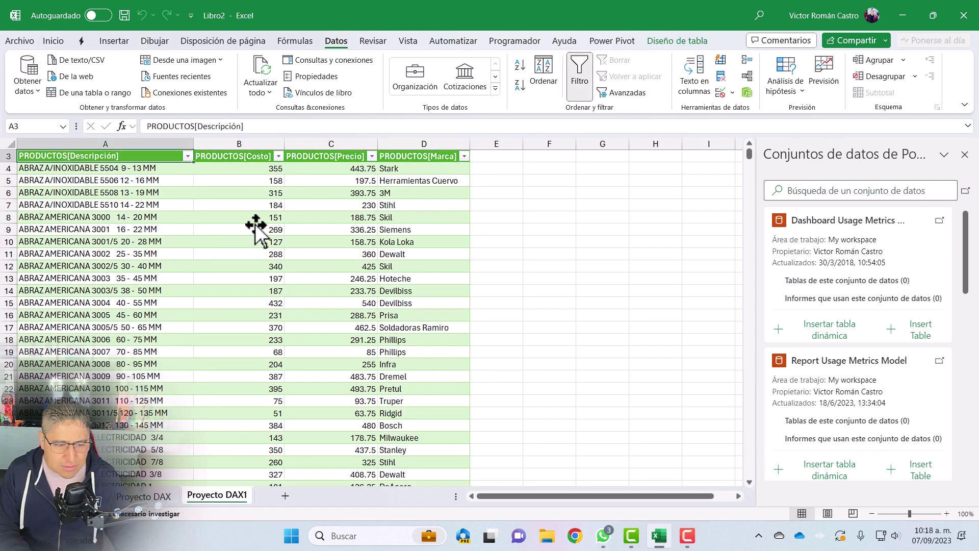
key(Down)
Select the Descripción and Costo columns to count the 2,583 product rows.
click(407, 191)
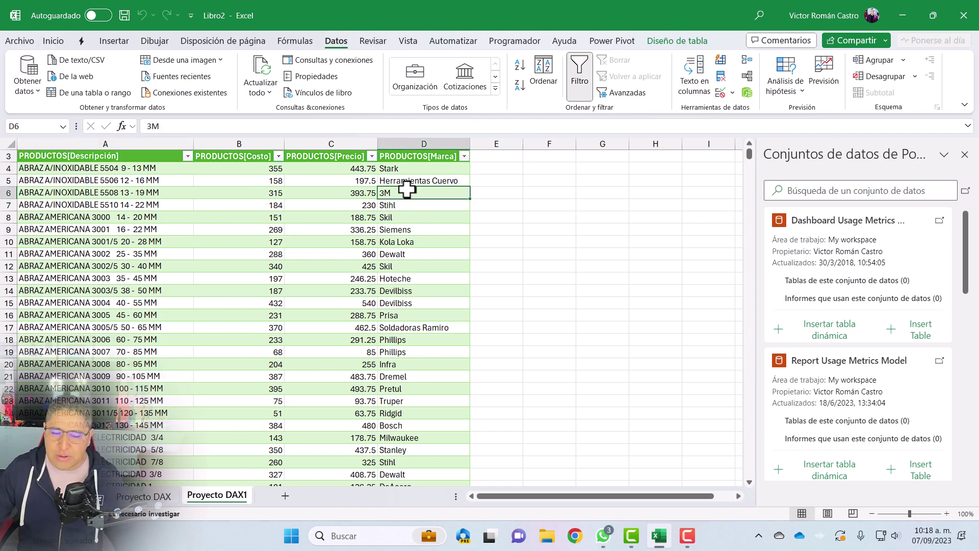
key(Home)
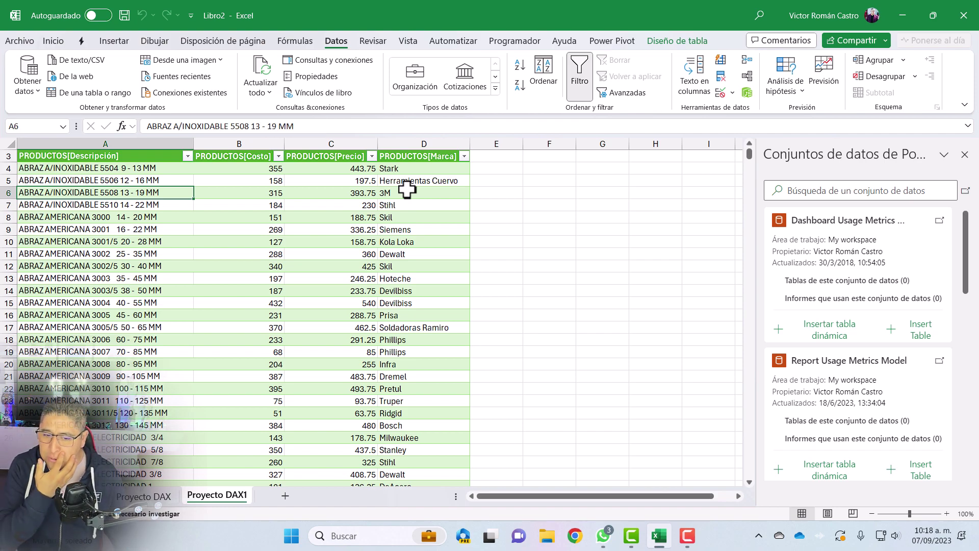
key(Up)
key(Up)
key(Up)
key(Down)
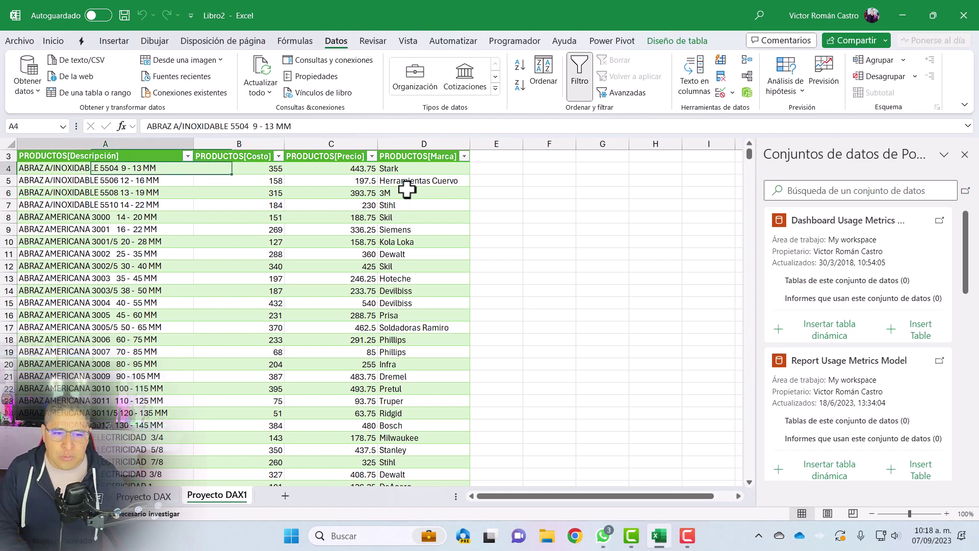
key(Right)
key(Right)
key(Home)
key(ctrl+shift+Down)
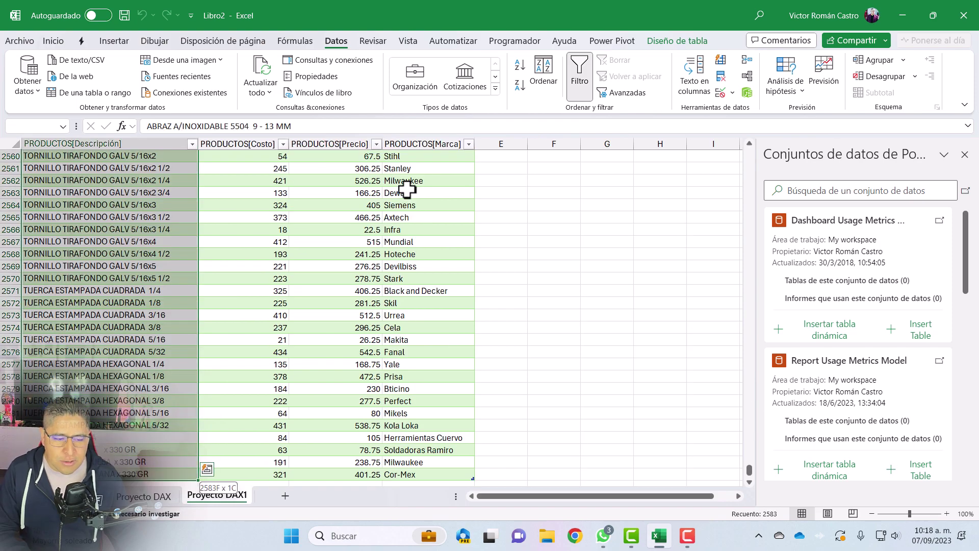
key(ctrl+Up)
key(Right)
key(ctrl+shift+Down)
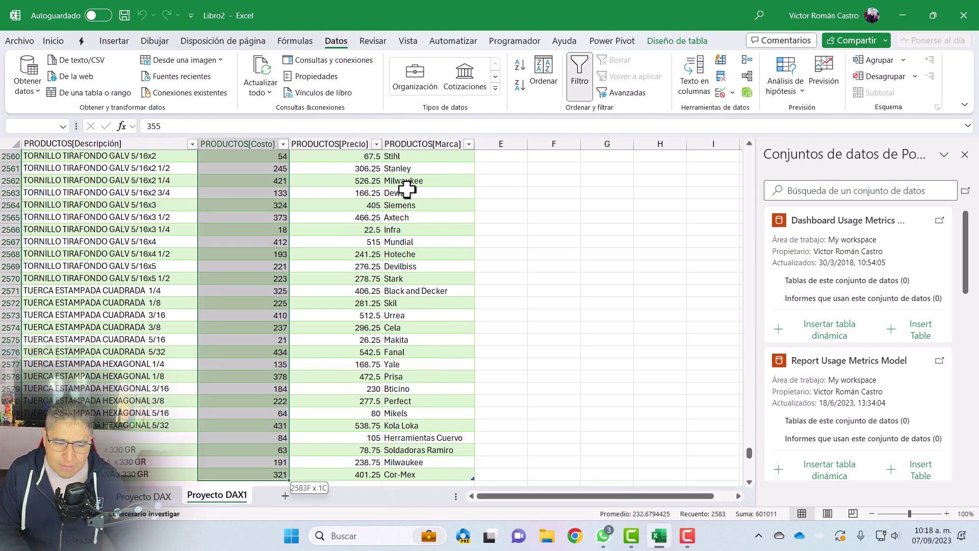
key(Left)
key(ctrl+Down)
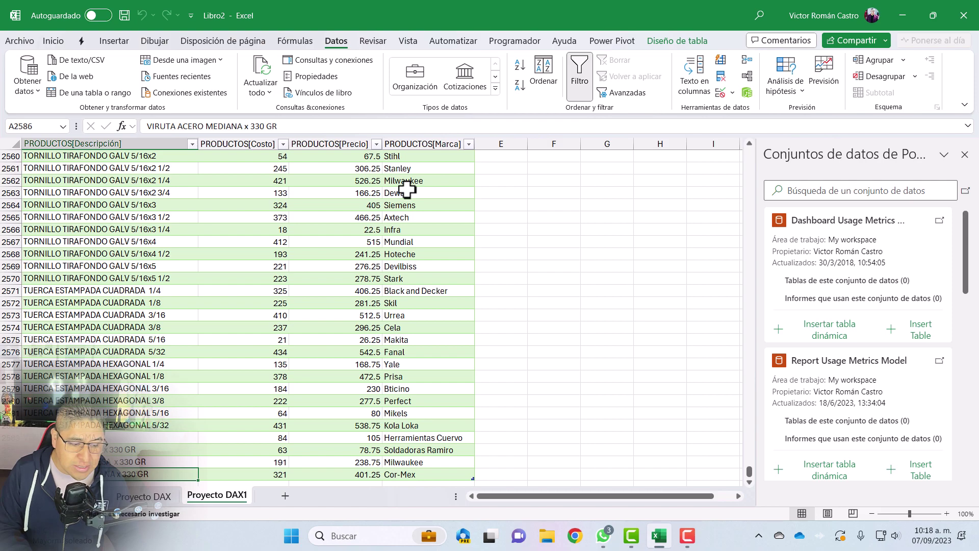
key(ctrl+Up)
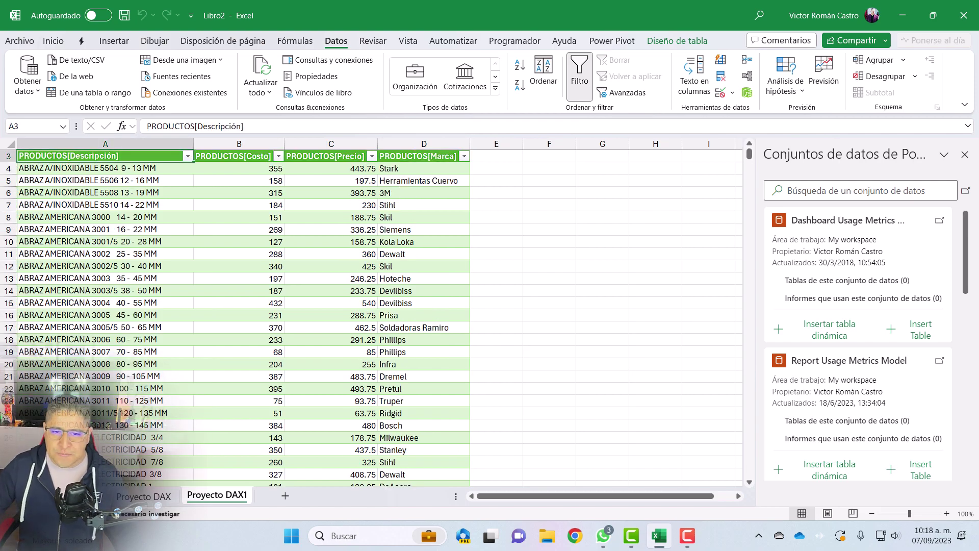
Scroll to the Proyecto DAX dataset card and start another connected table from it.
scroll(645, 280, up, 1)
scroll(877, 326, down, 5)
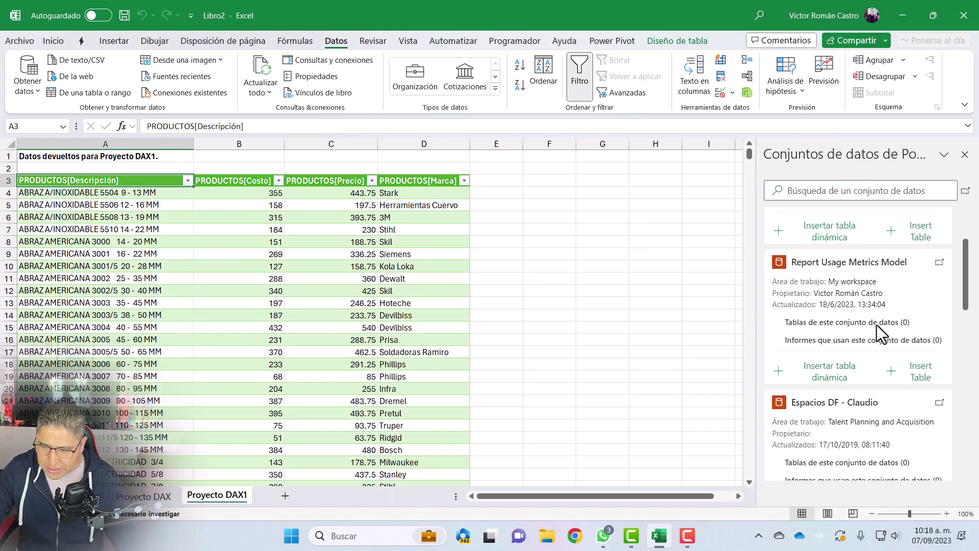
scroll(893, 352, down, 3)
scroll(892, 361, down, 3)
scroll(884, 389, down, 2)
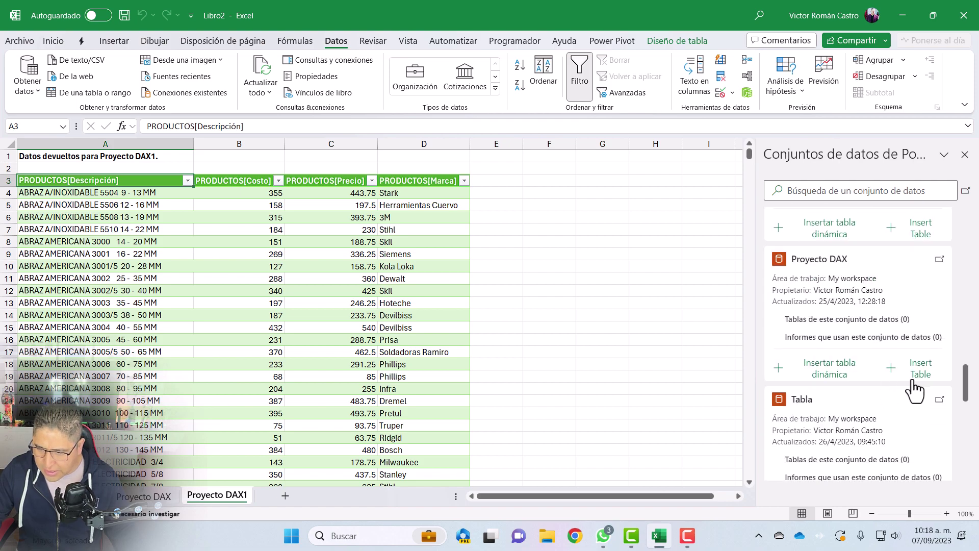
click(910, 372)
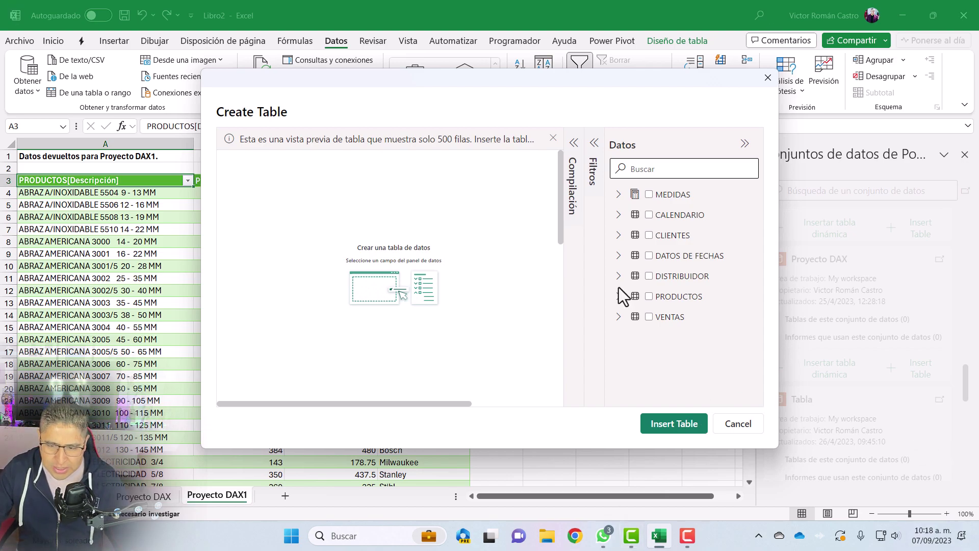
Choose PRODUCTOS Marca and the MEDIDAS measure VENTAS NETAS 2 as the table's fields.
click(627, 297)
scroll(678, 351, down, 1)
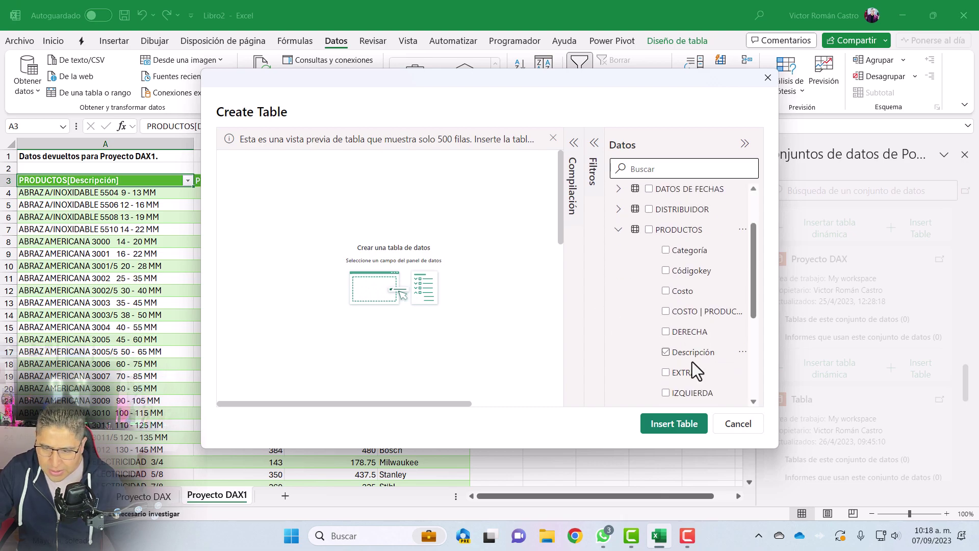
scroll(683, 356, down, 1)
click(678, 346)
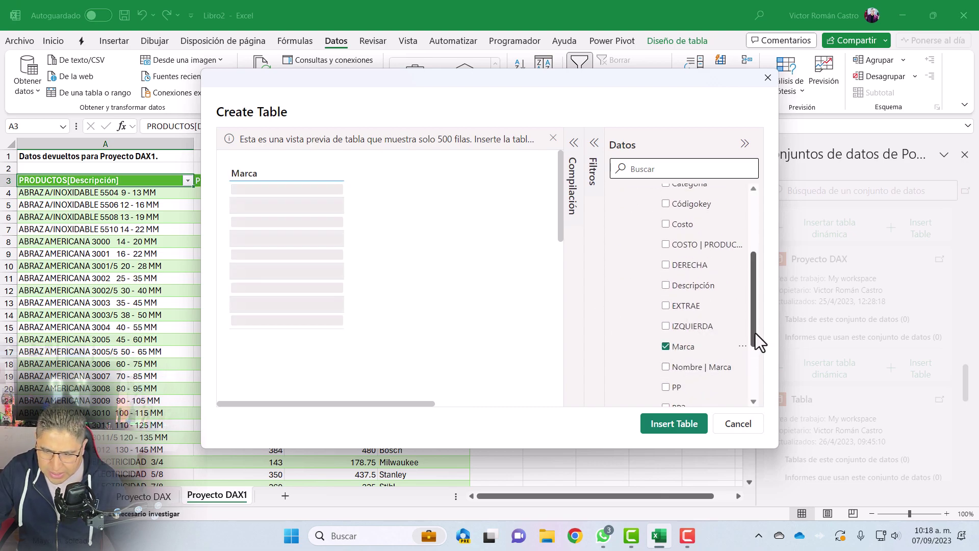
drag(754, 326, 749, 260)
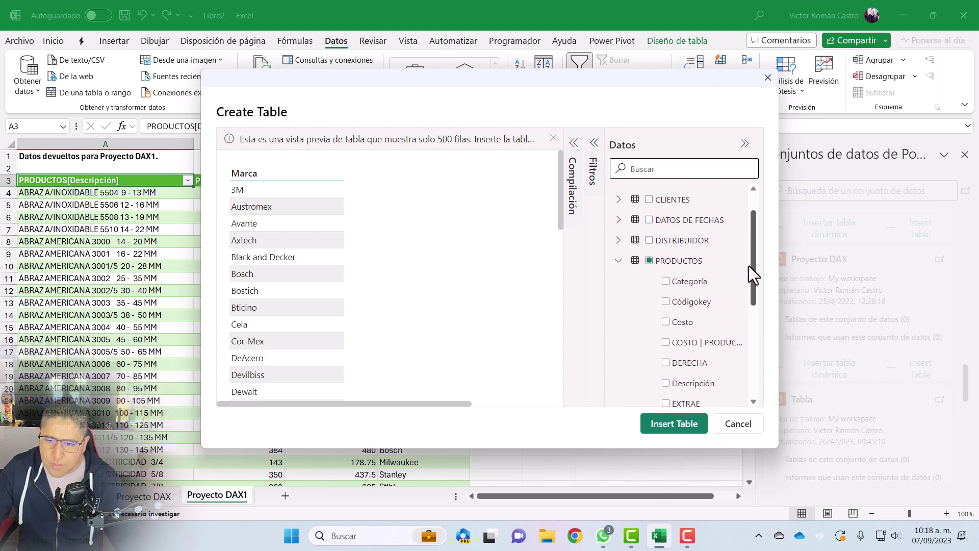
click(619, 298)
click(618, 194)
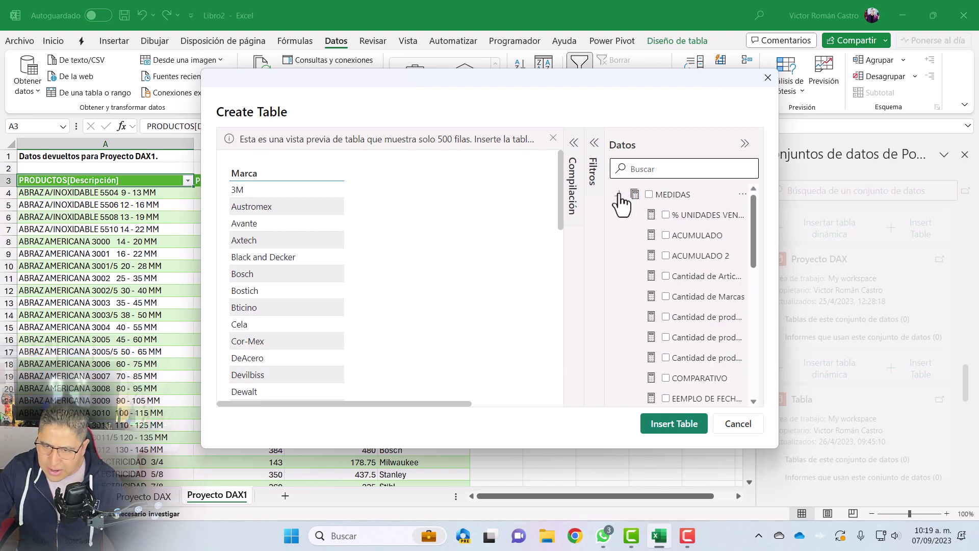
drag(752, 255, 745, 423)
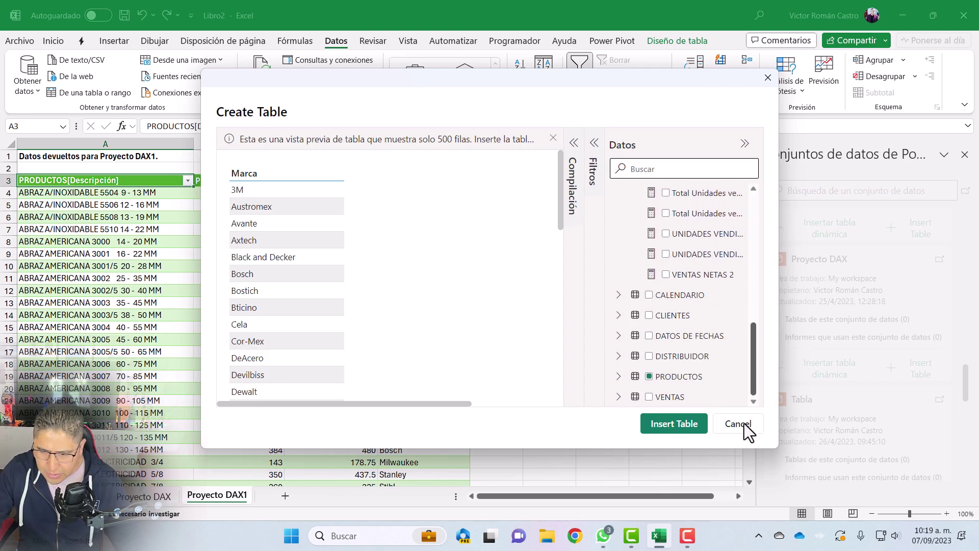
click(663, 276)
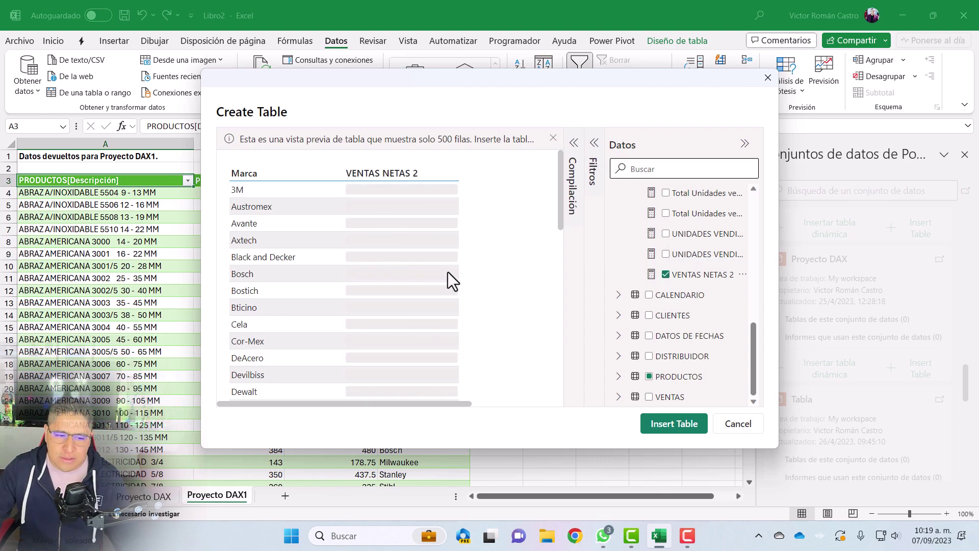
Review the brand sales preview and insert it as the Proyecto DAX2 sheet.
scroll(454, 285, down, 3)
scroll(469, 339, down, 3)
scroll(491, 380, down, 3)
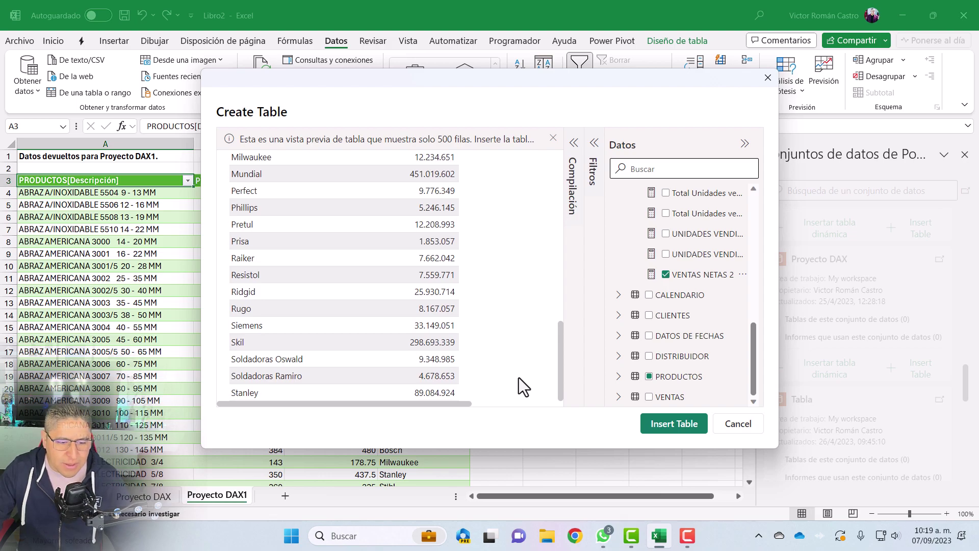
scroll(519, 378, up, 5)
scroll(532, 326, up, 5)
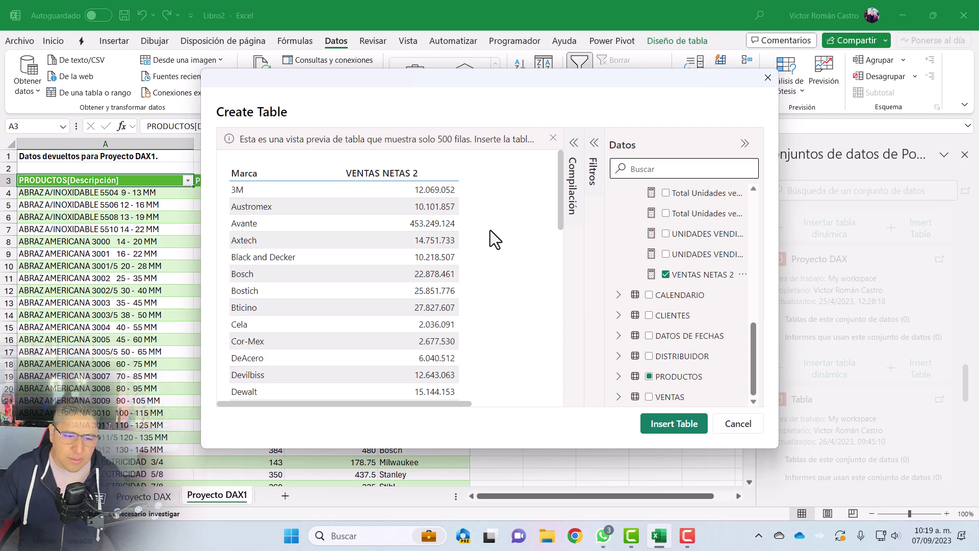
scroll(425, 213, down, 4)
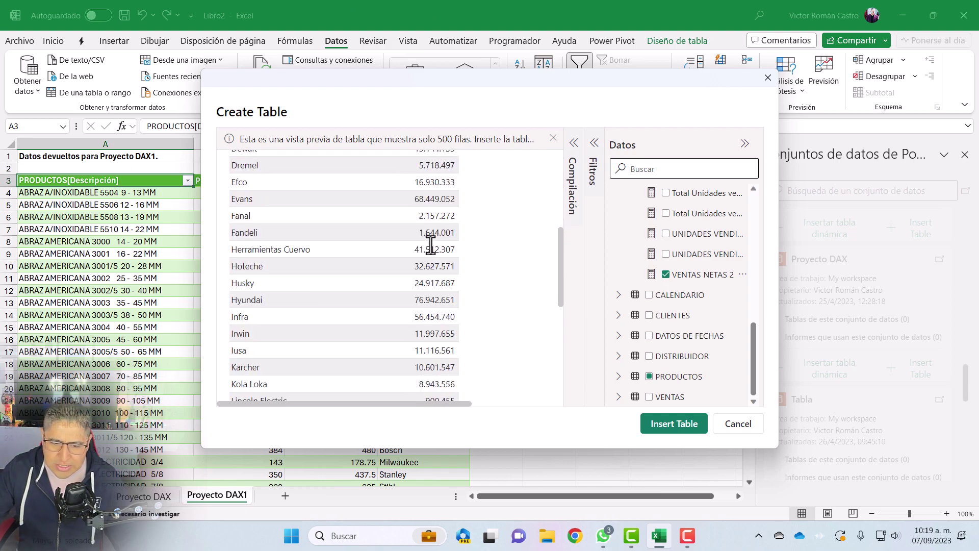
scroll(443, 230, down, 4)
scroll(467, 245, down, 1)
scroll(481, 237, up, 6)
scroll(481, 238, up, 3)
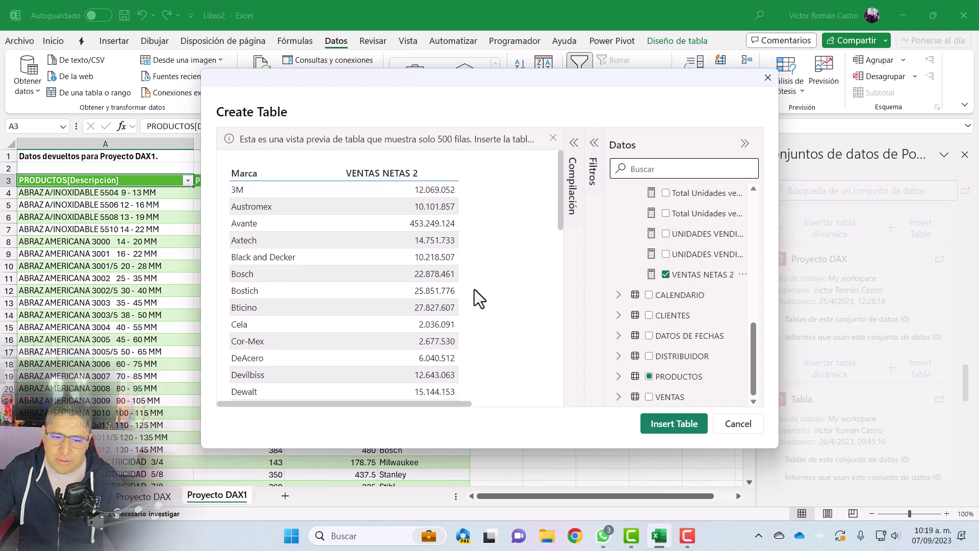
click(657, 442)
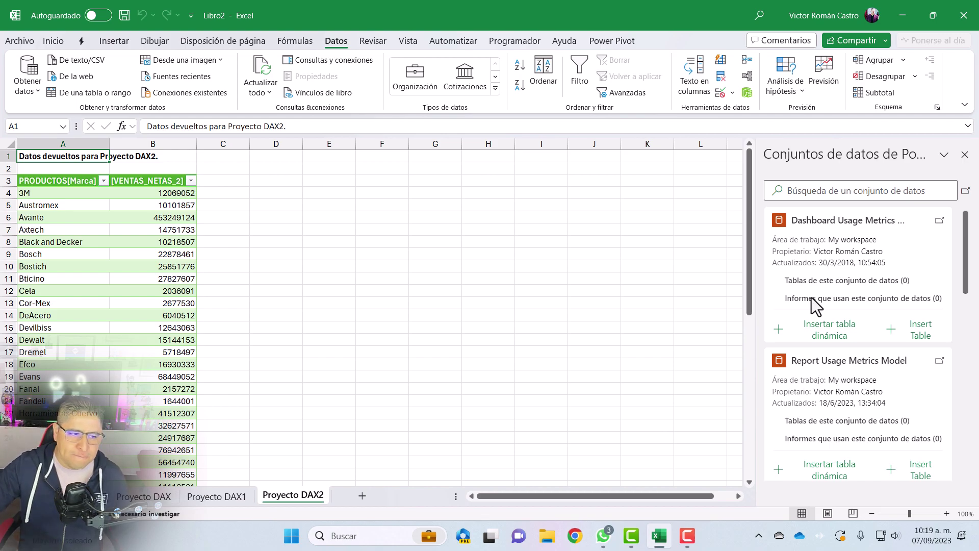
Format the VENTAS_NETAS_2 values in B4:B54 with thousands separators and two decimals.
click(68, 185)
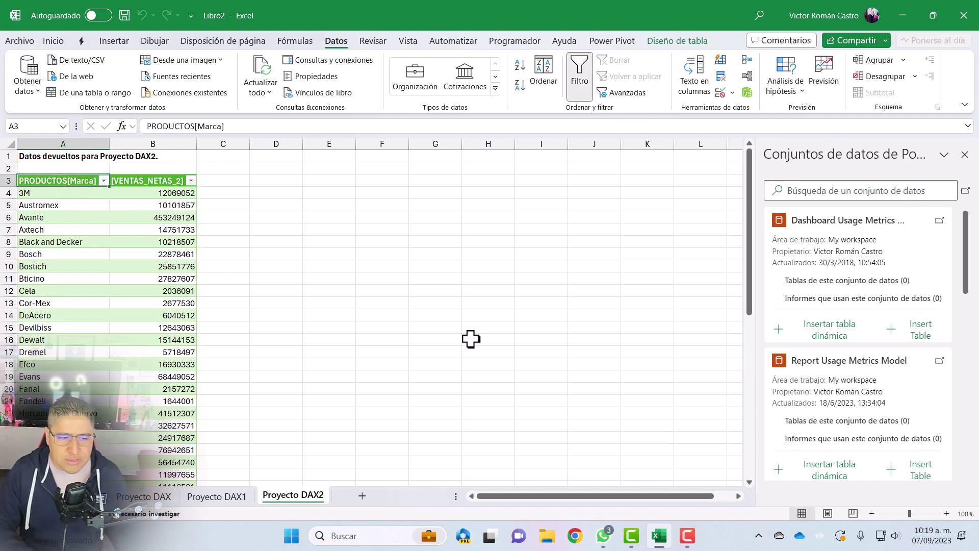
key(Down)
key(Right)
key(ctrl+shift+Down)
key(ctrl+shift+1)
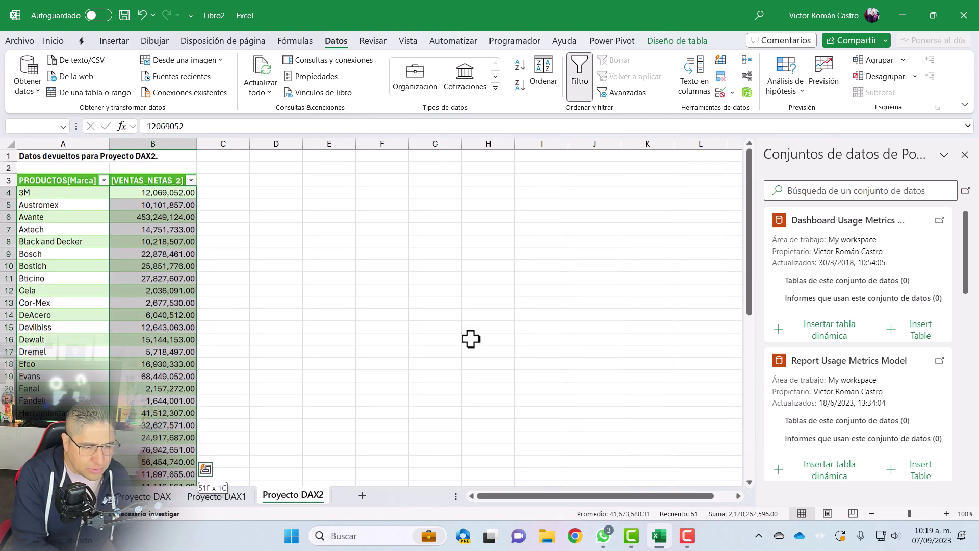
Check the brand list from first to last and return to the Marca header.
key(Left)
key(Down)
key(ctrl+Down)
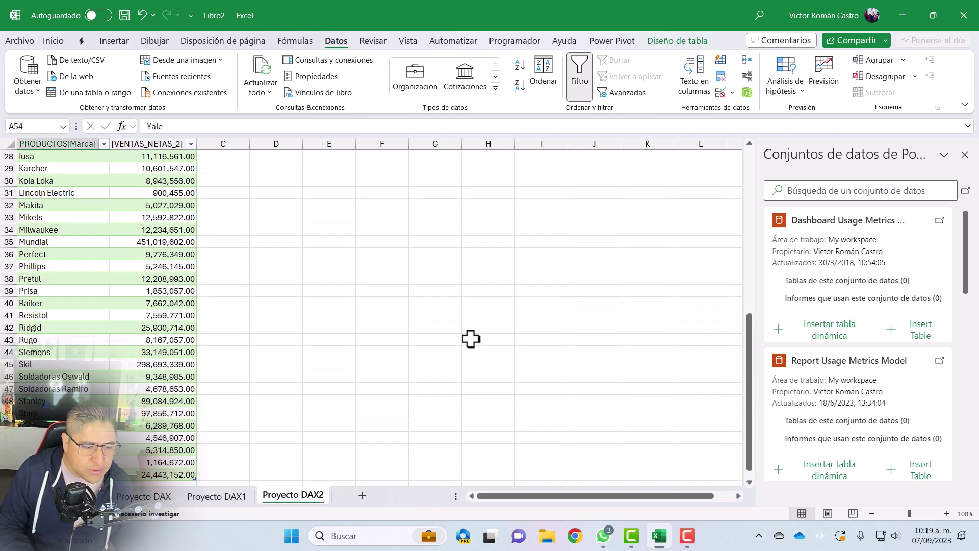
key(ctrl+Up)
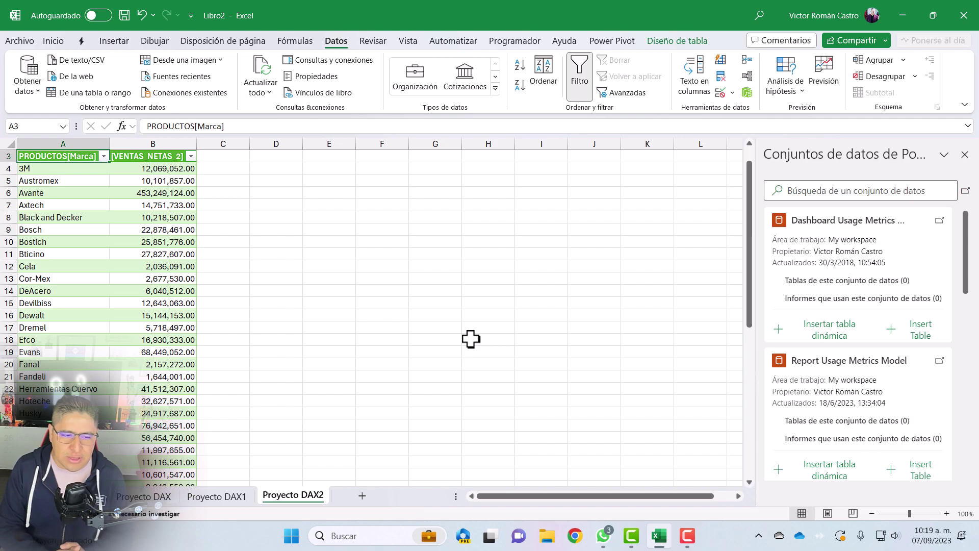
key(Down)
key(Right)
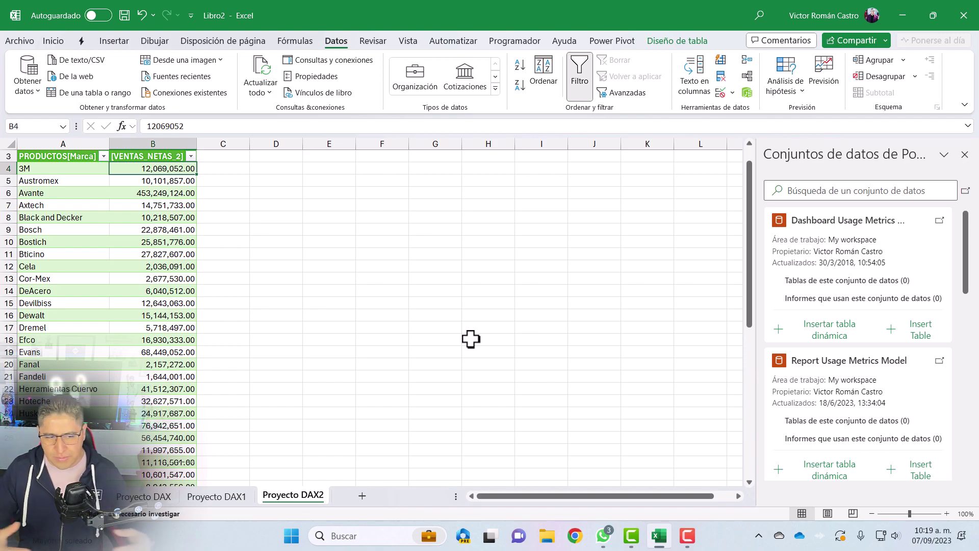
key(Left)
key(Up)
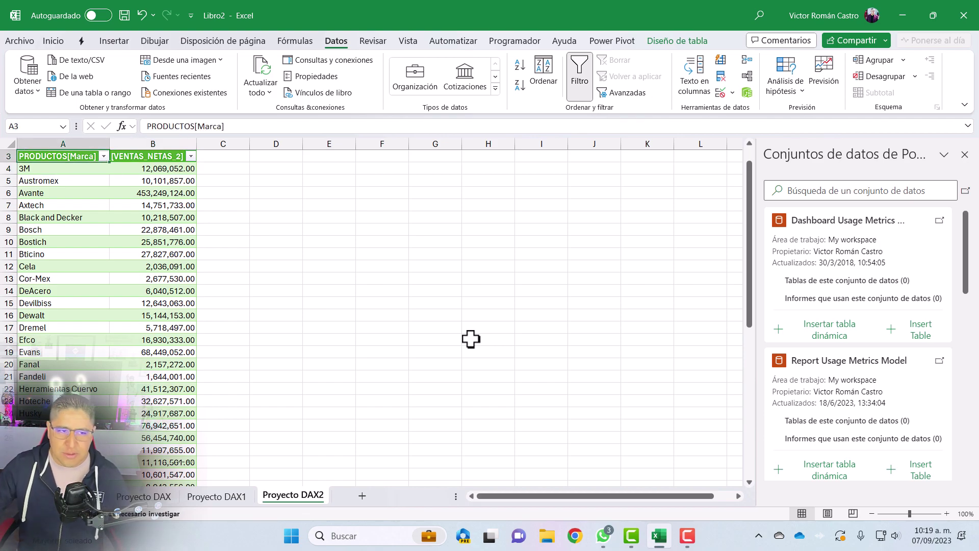
click(109, 44)
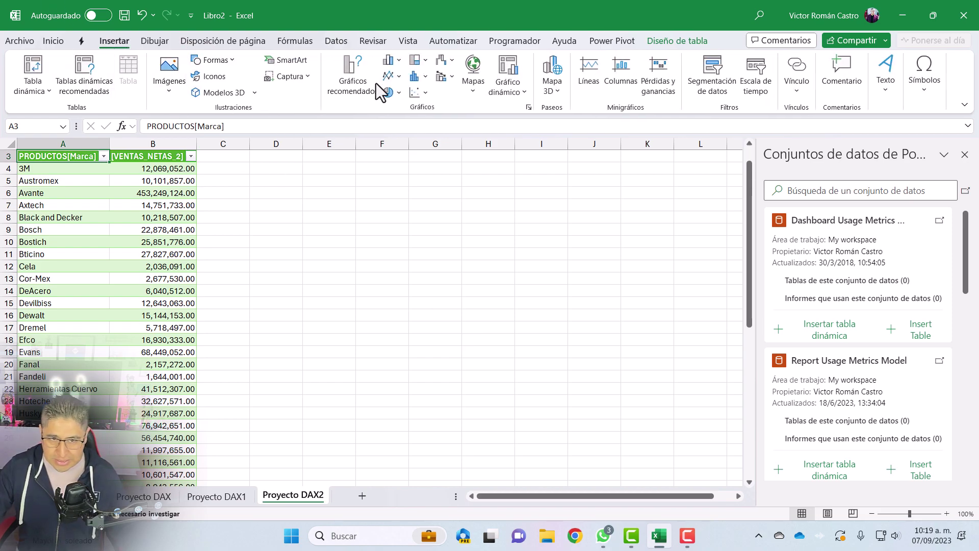
Insert a clustered column chart of net sales, placed and widened beside the table.
click(393, 62)
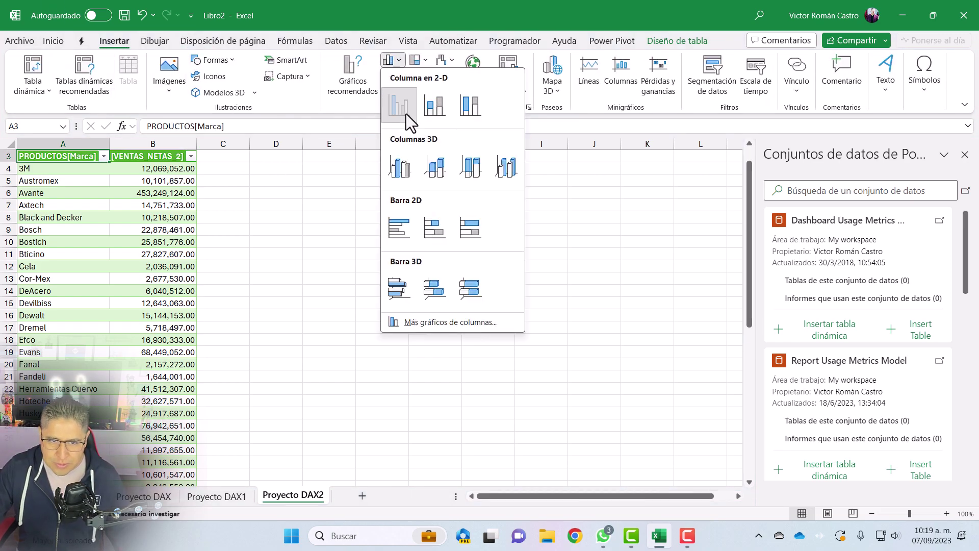
click(406, 114)
drag(459, 241, 492, 186)
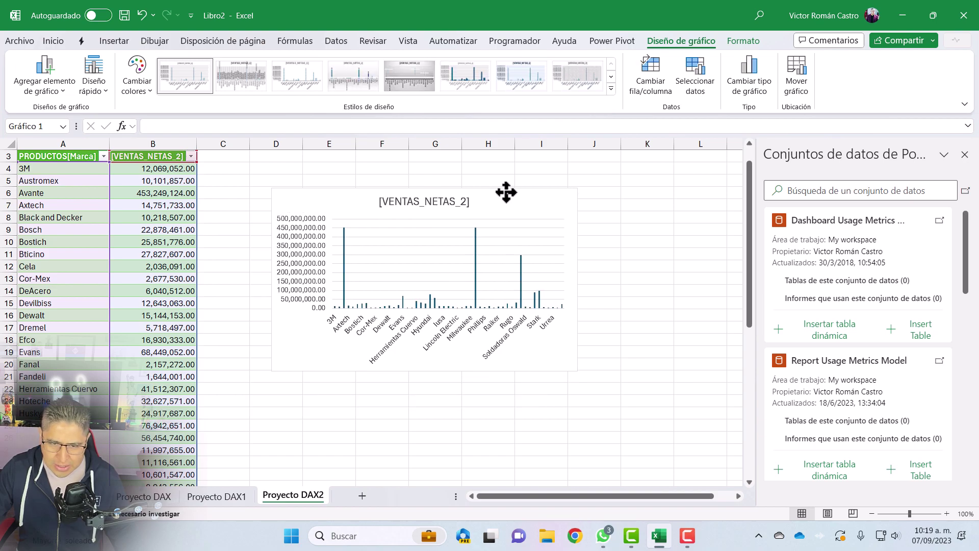
drag(572, 260, 676, 260)
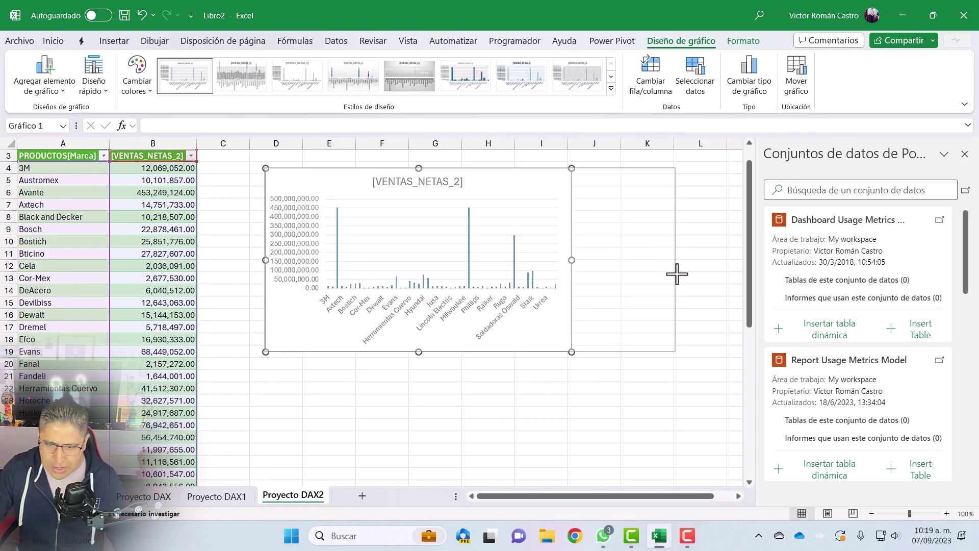
Filter VENTAS_NETAS_2 to the top 10 brands and enlarge the chart beside the table.
click(191, 156)
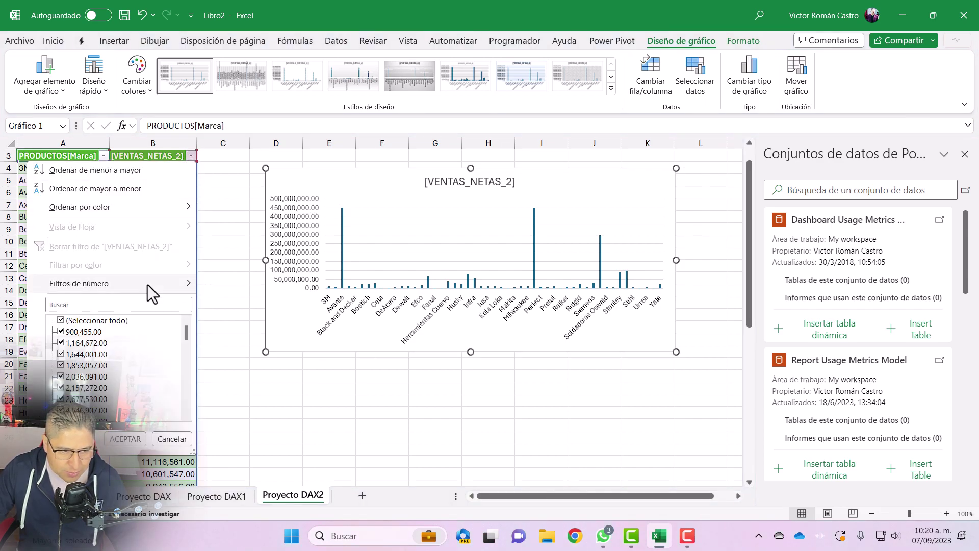
mouse_move(79, 283)
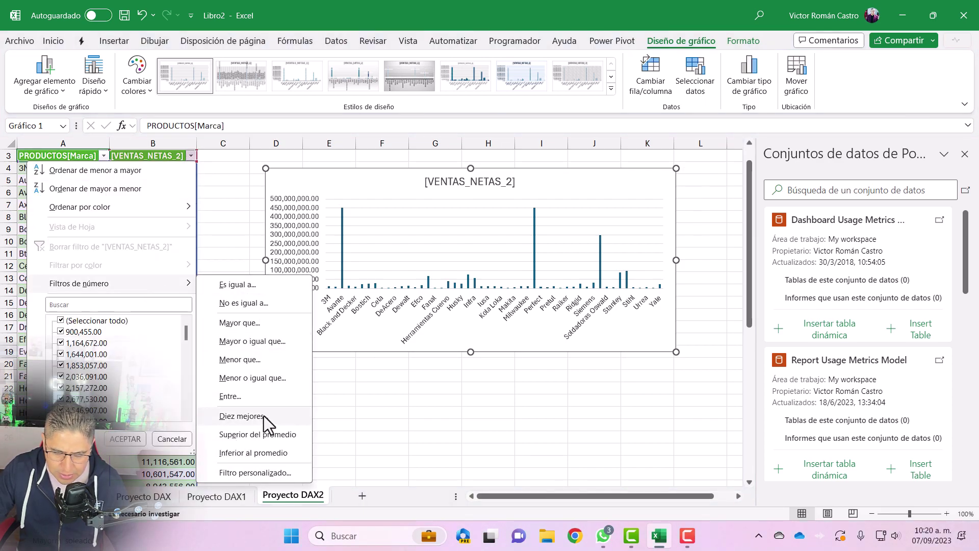
click(262, 417)
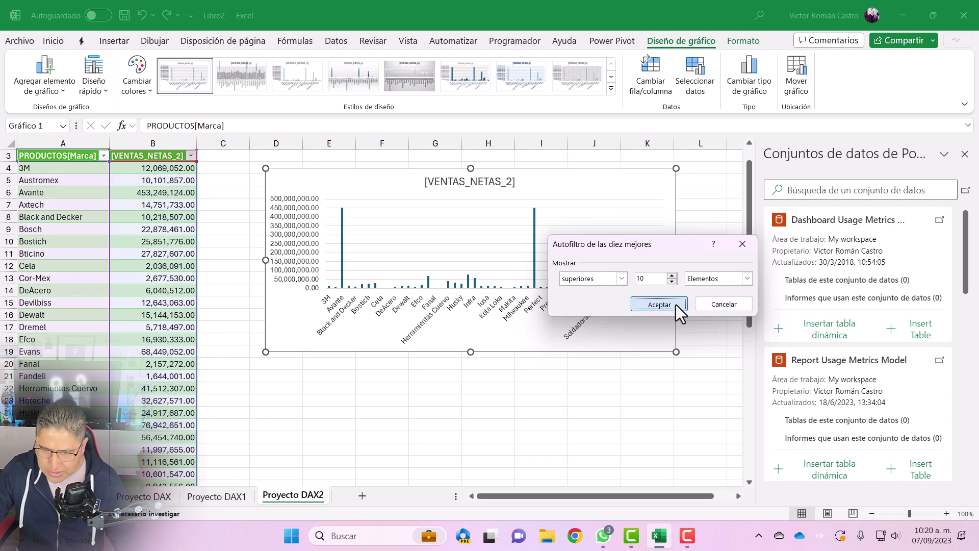
click(675, 304)
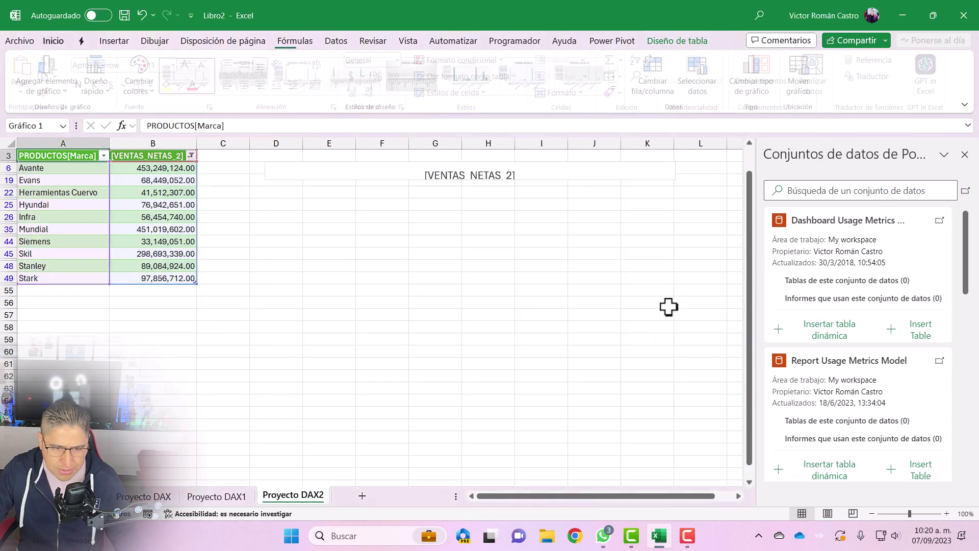
click(530, 203)
drag(470, 206, 471, 403)
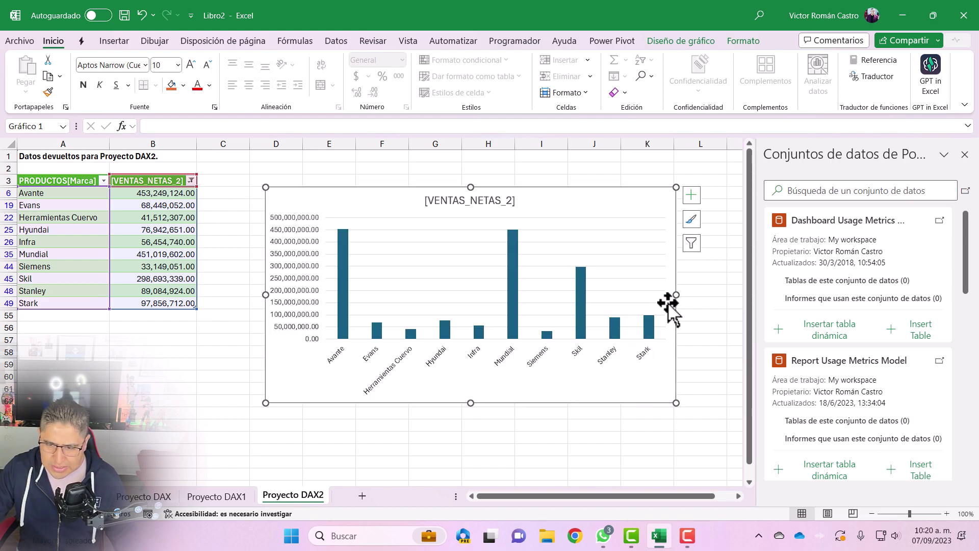
drag(676, 294, 718, 295)
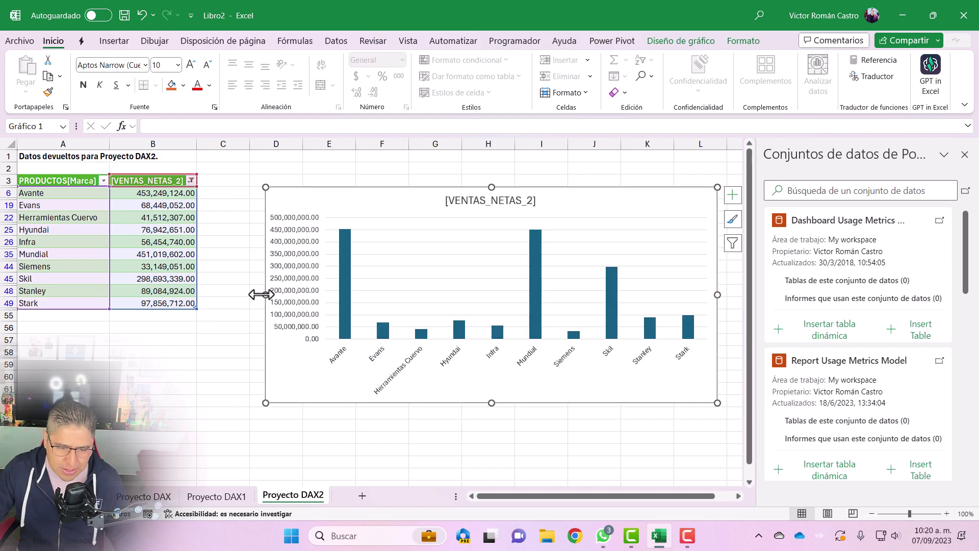
drag(261, 295, 235, 295)
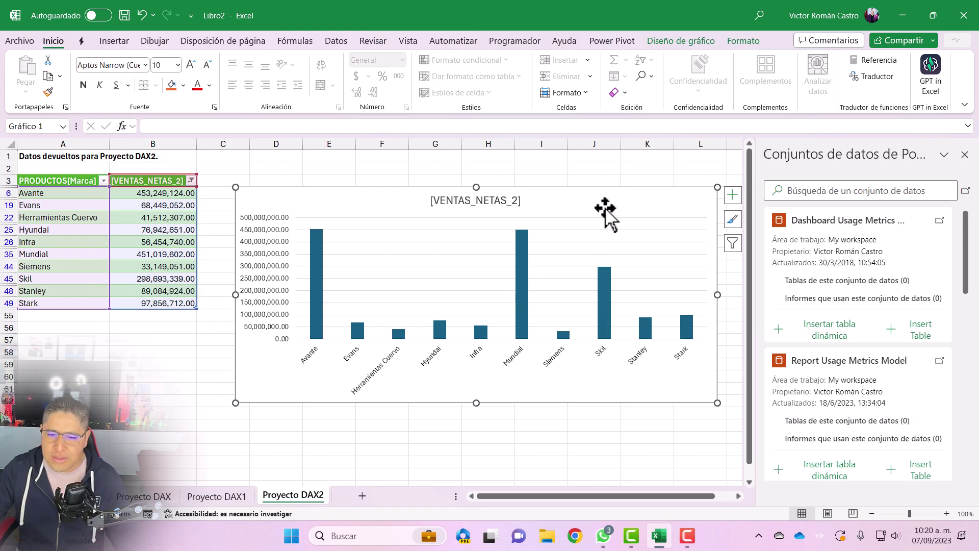
drag(603, 210, 597, 190)
Close the Power BI datasets pane and show the workbook's queries and connections.
click(153, 254)
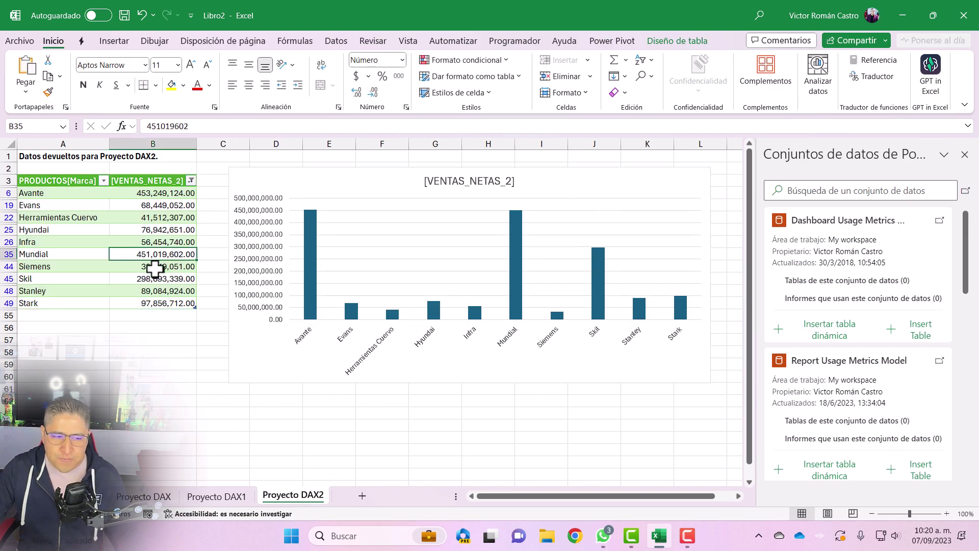
click(964, 154)
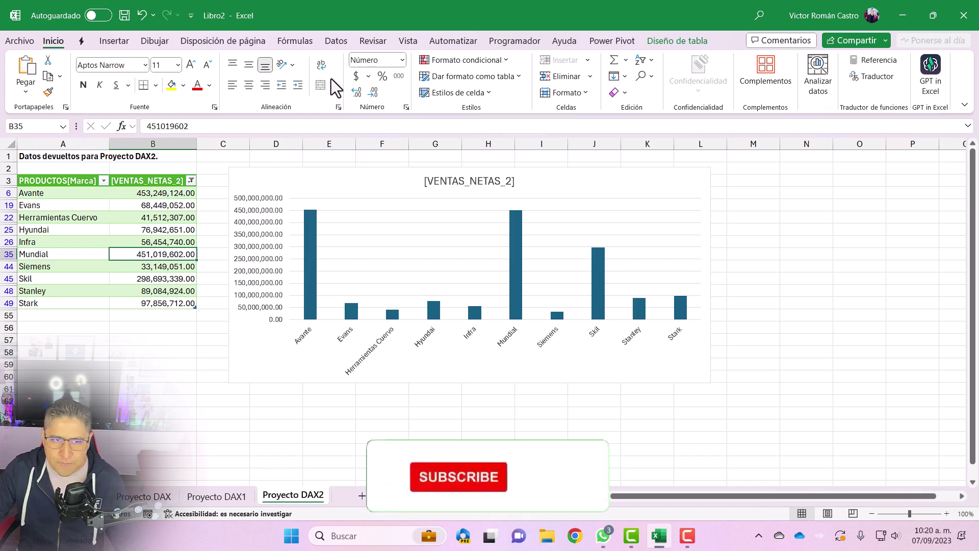
click(343, 45)
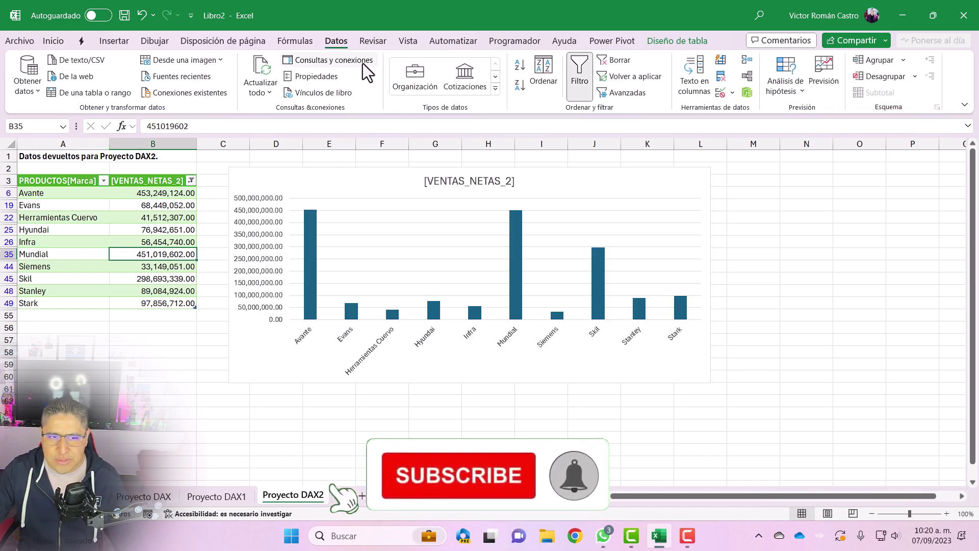
click(362, 63)
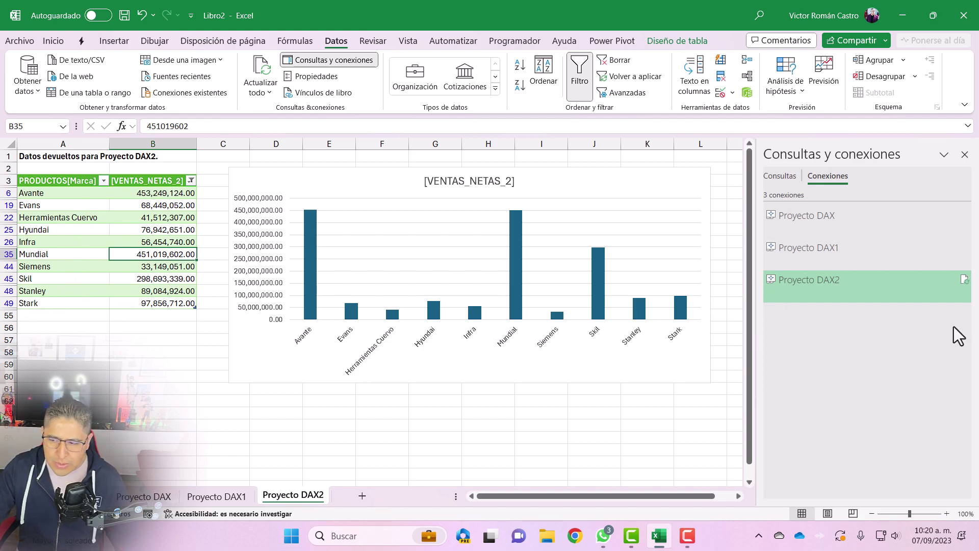
Confirm the Proyecto DAX2 connection properties and refresh the top-10 brands table.
right_click(891, 288)
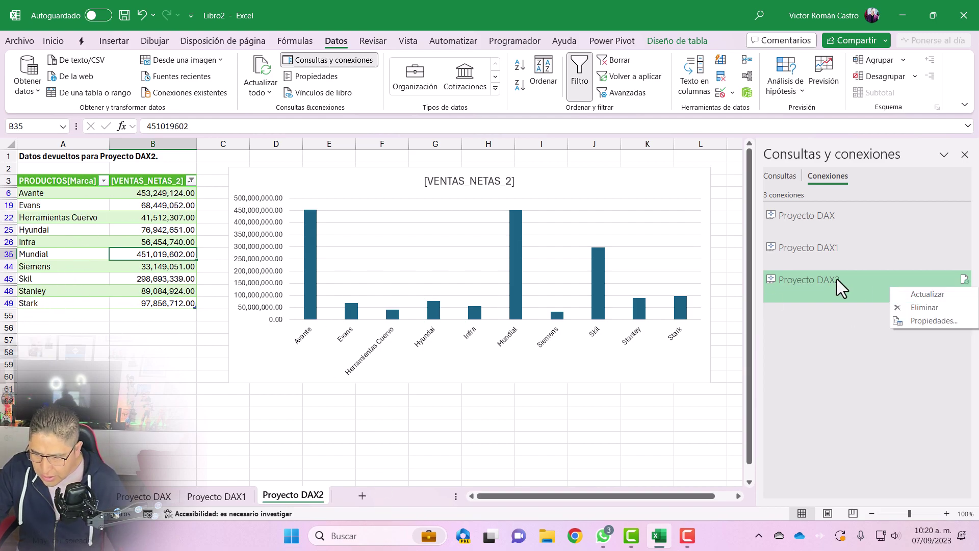
click(904, 323)
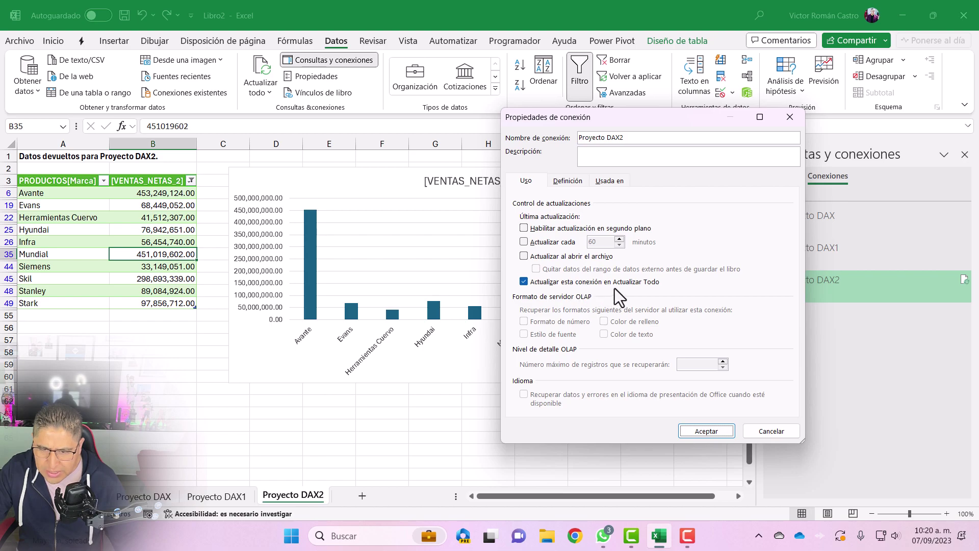
click(706, 431)
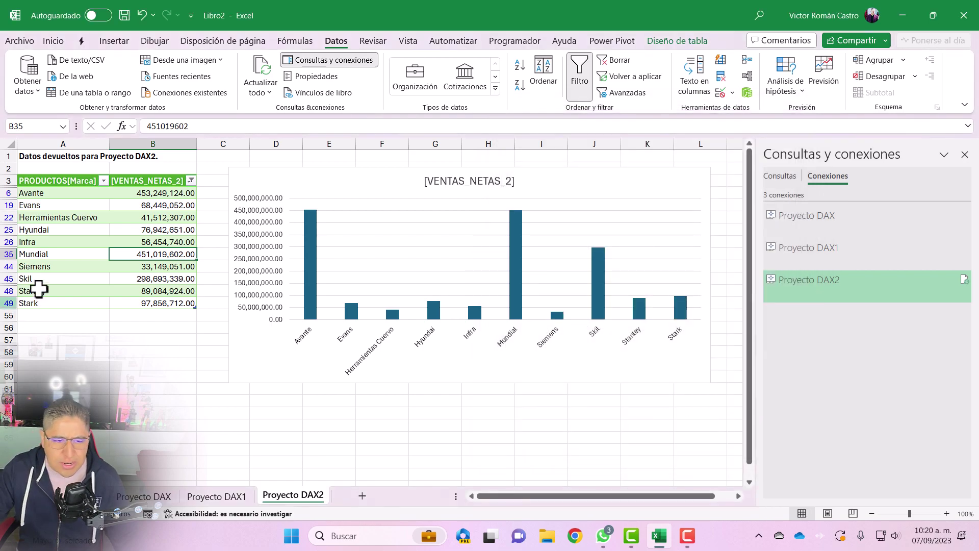
click(121, 219)
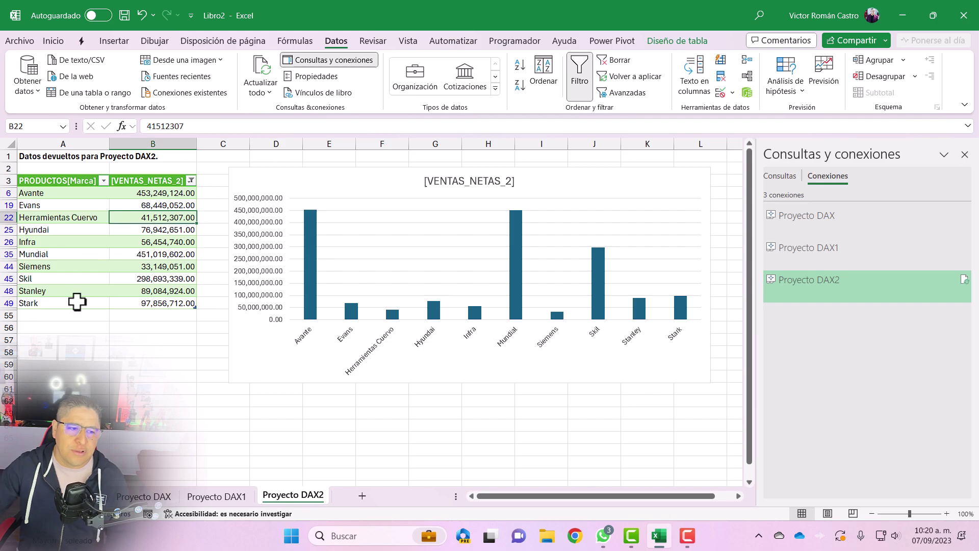
right_click(147, 229)
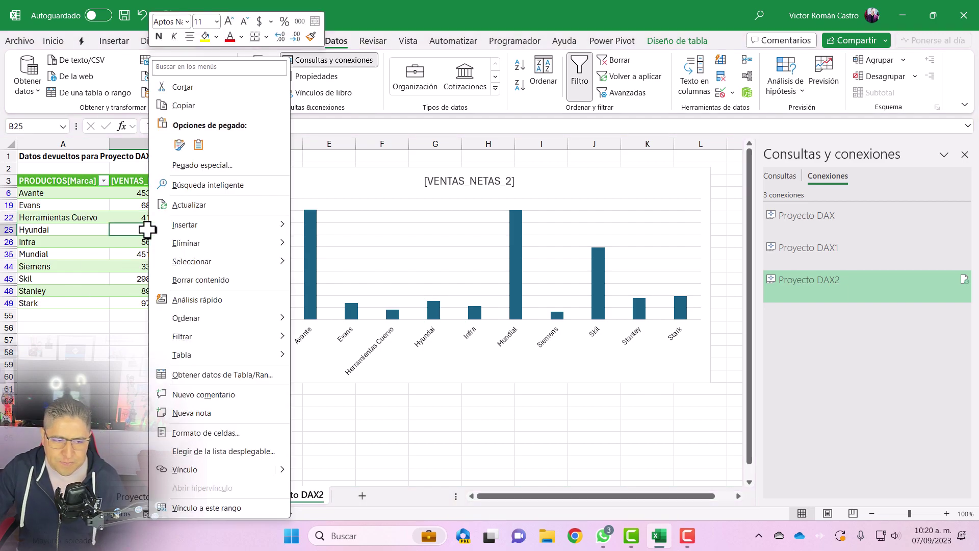
click(188, 205)
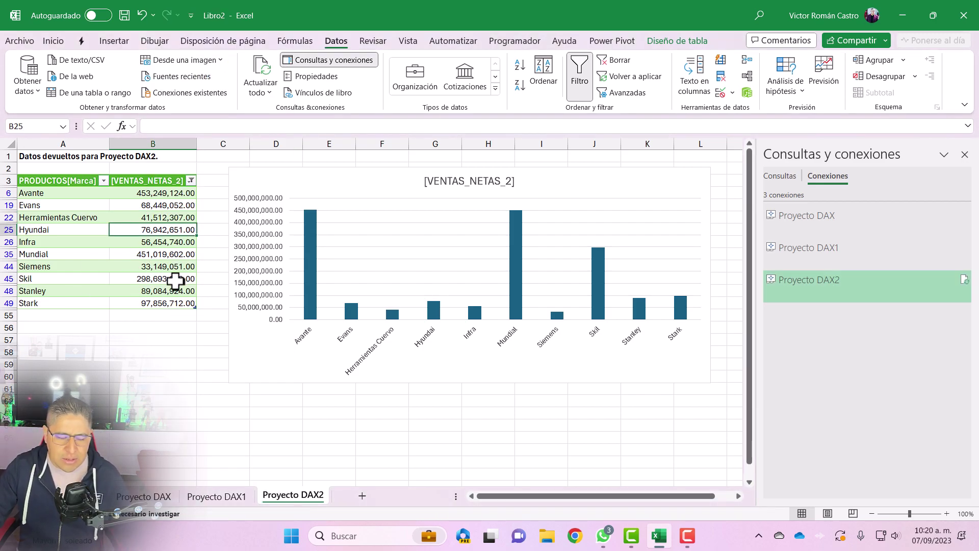